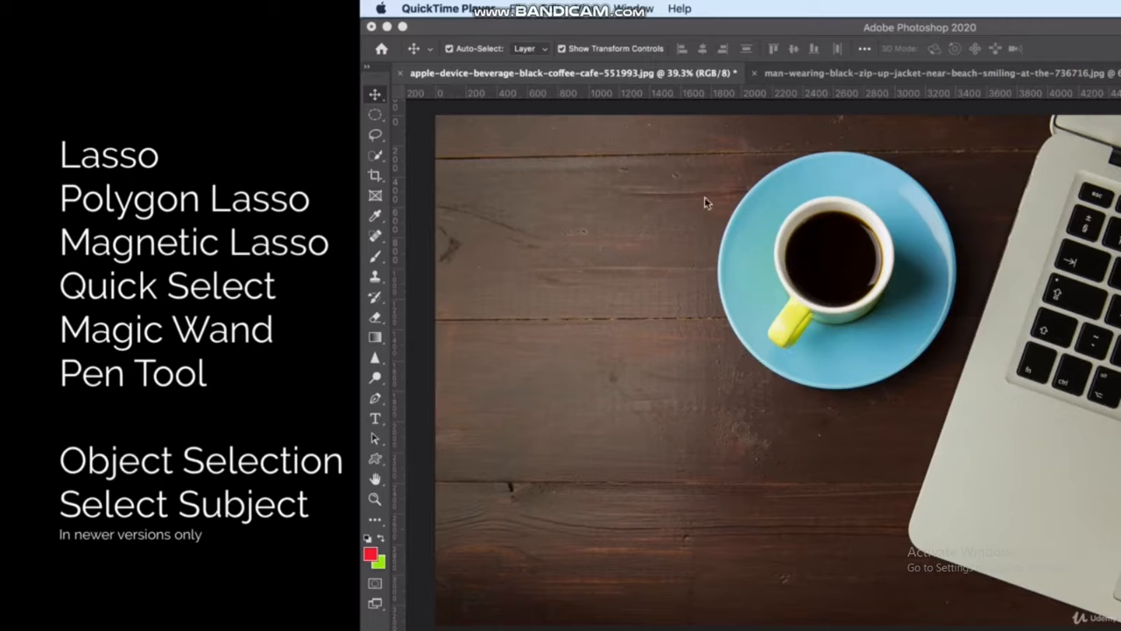
Select the cup and saucer automatically with the Select Subject command
left_click(375, 156)
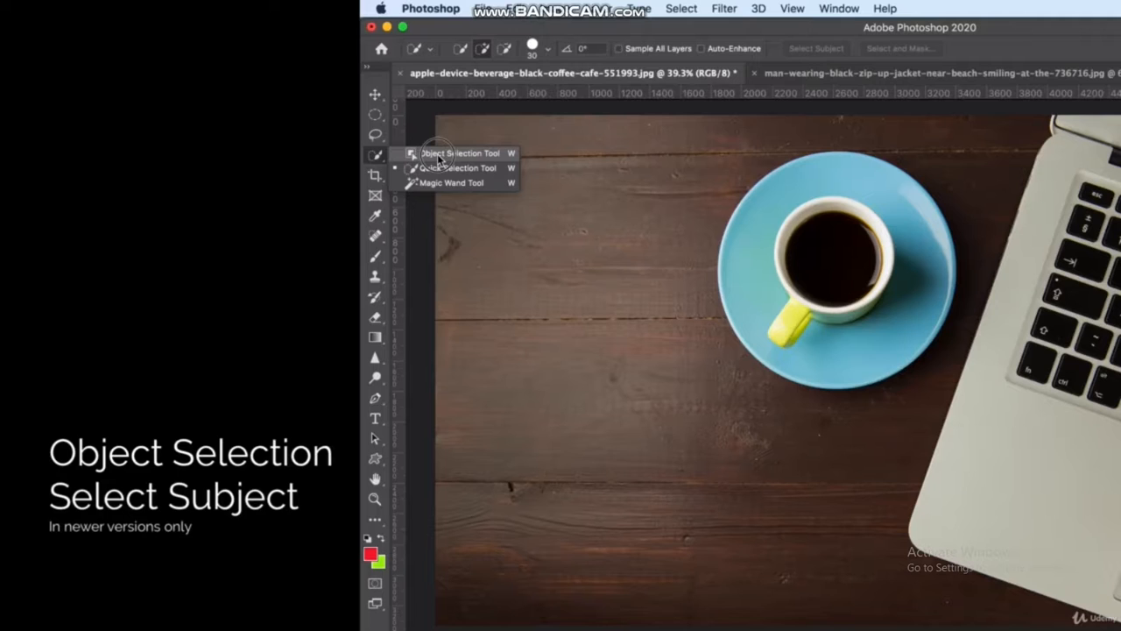
left_click(377, 157)
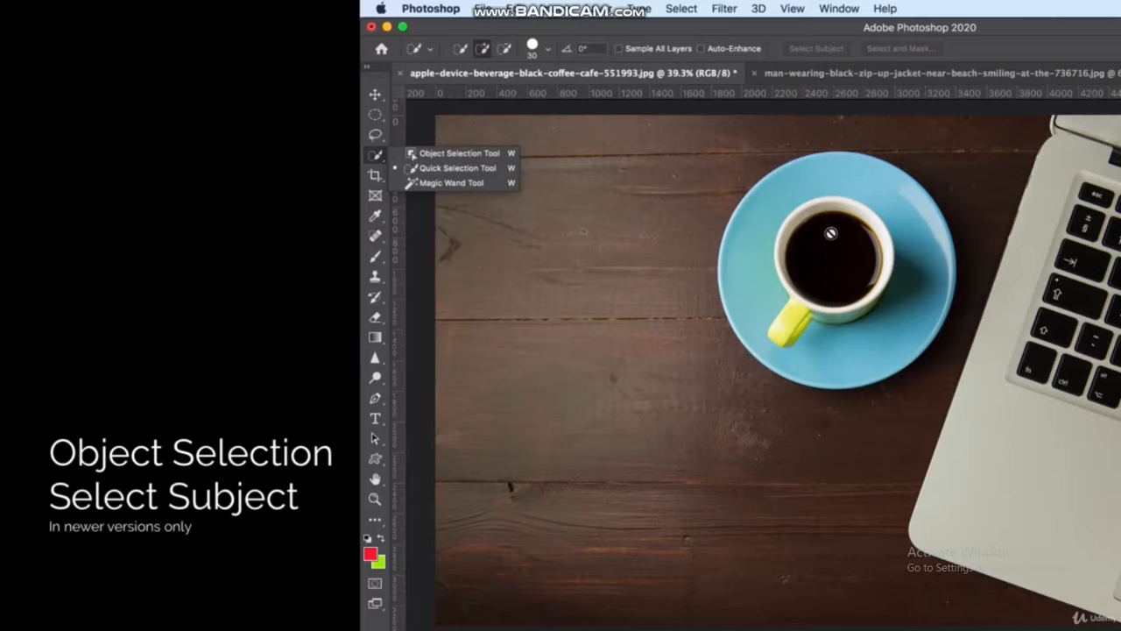
left_click(378, 161)
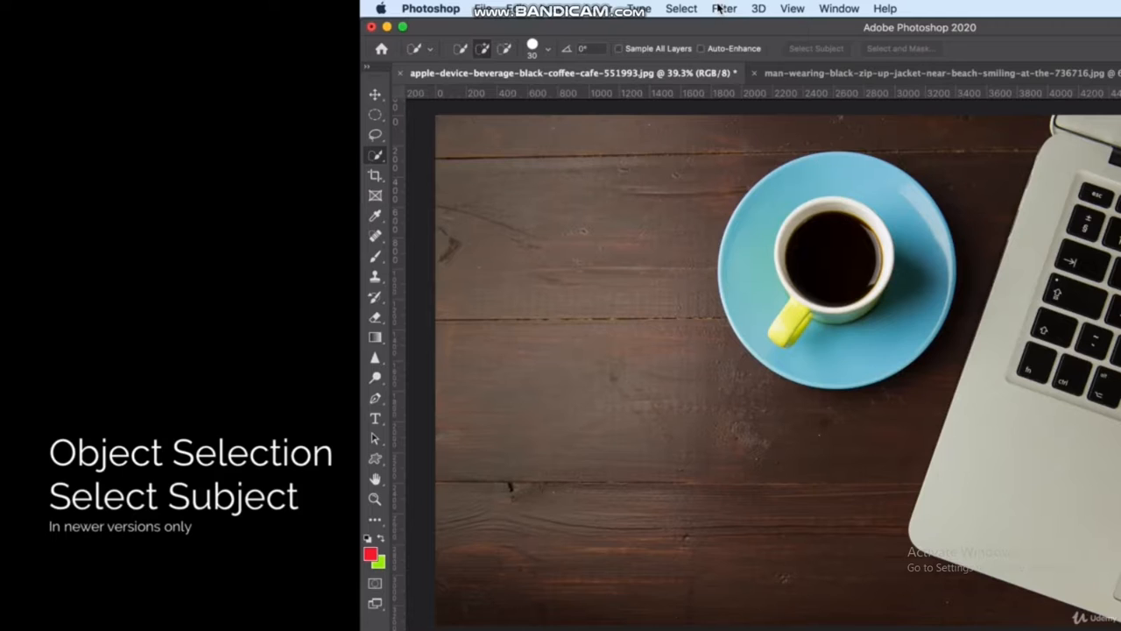
left_click(682, 9)
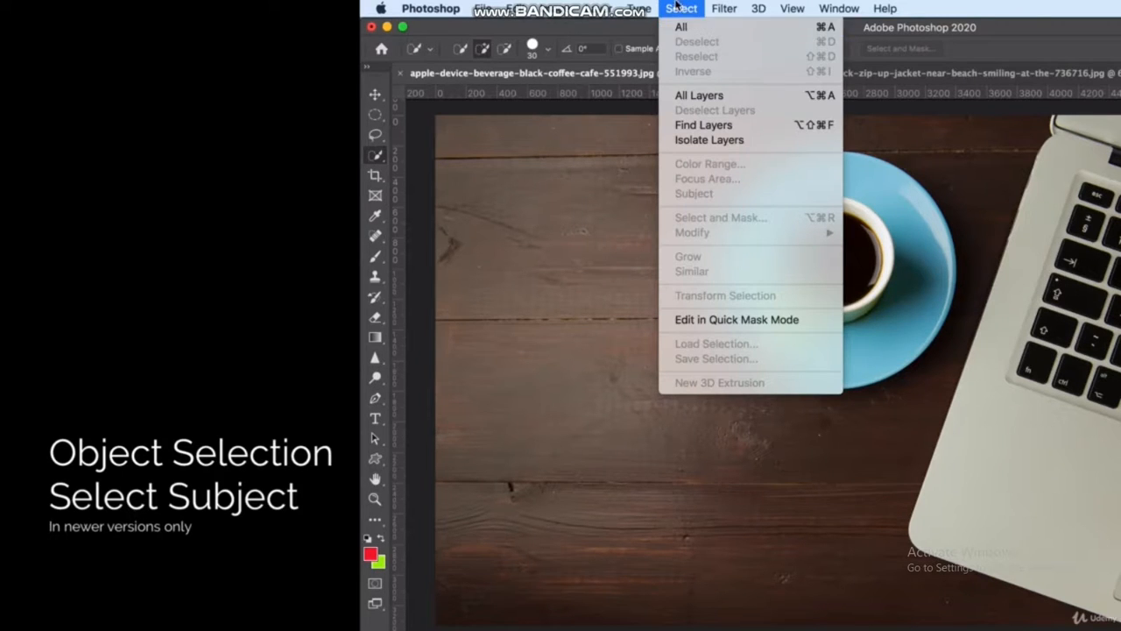
left_click(678, 9)
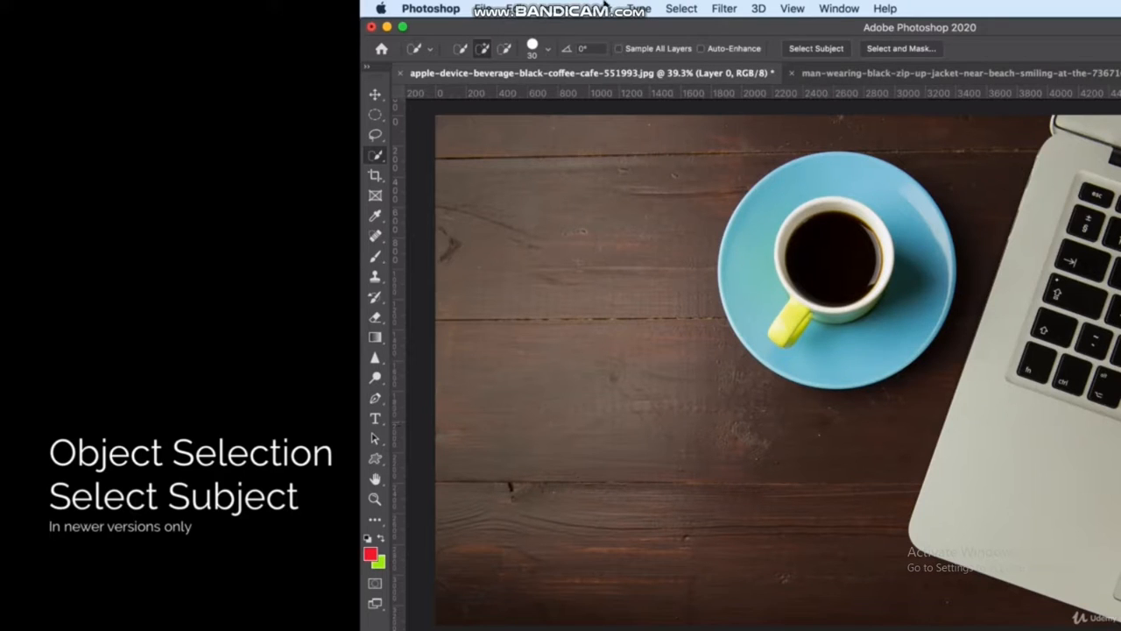
left_click(675, 8)
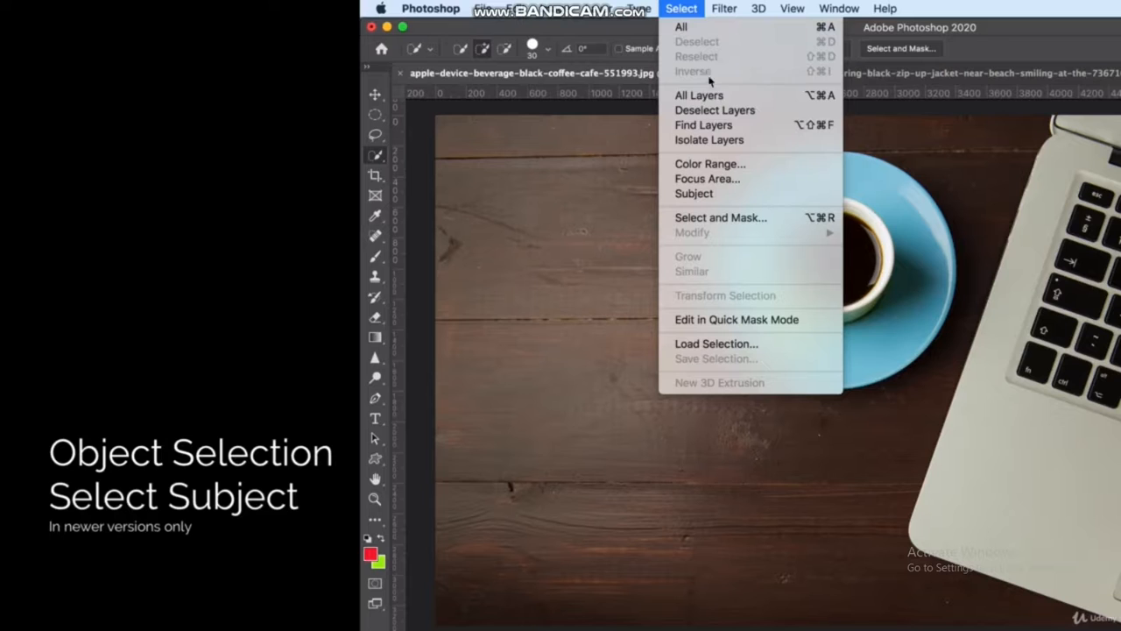
left_click(710, 195)
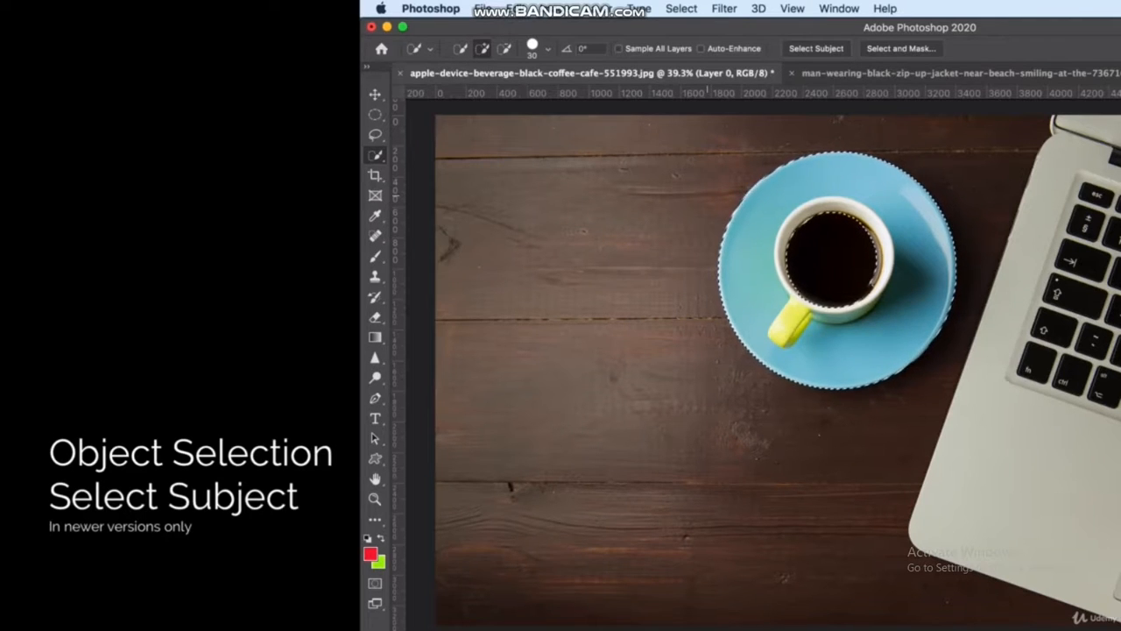
Try deleting the selected area from the photo, undo the deletion and clear the selection
key("Delete")
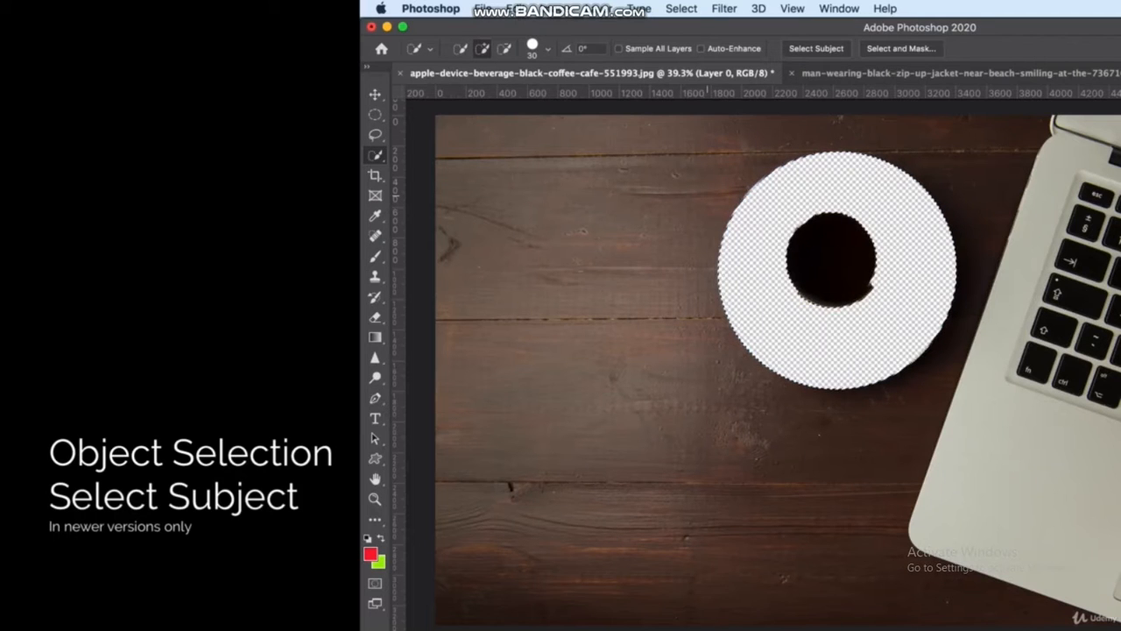
key("super+z")
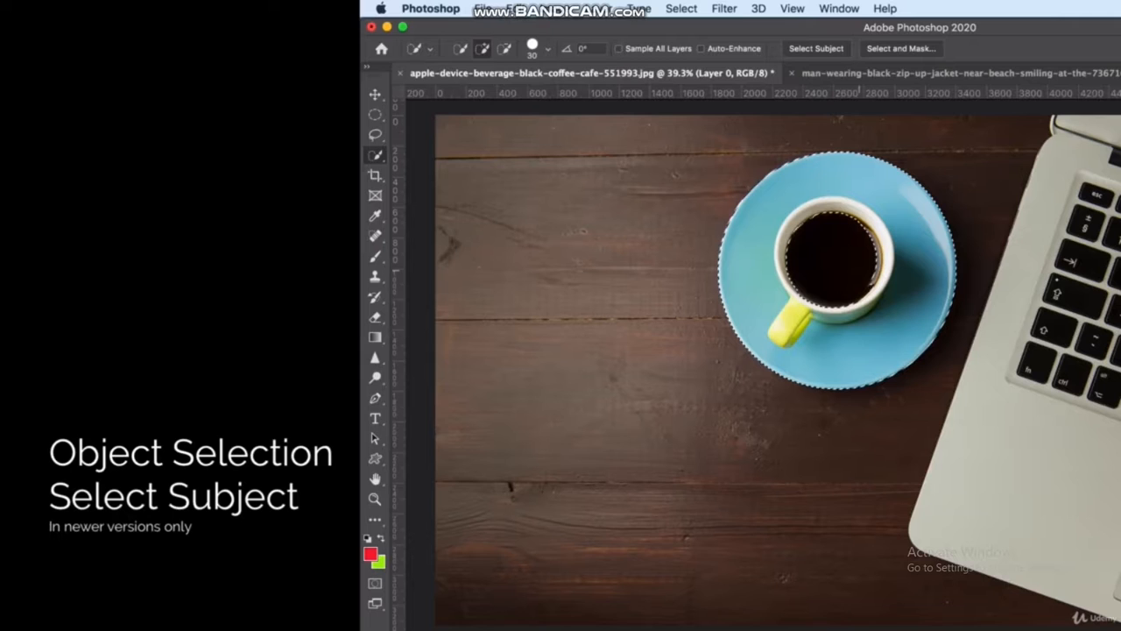
left_click(375, 114)
left_click(498, 194)
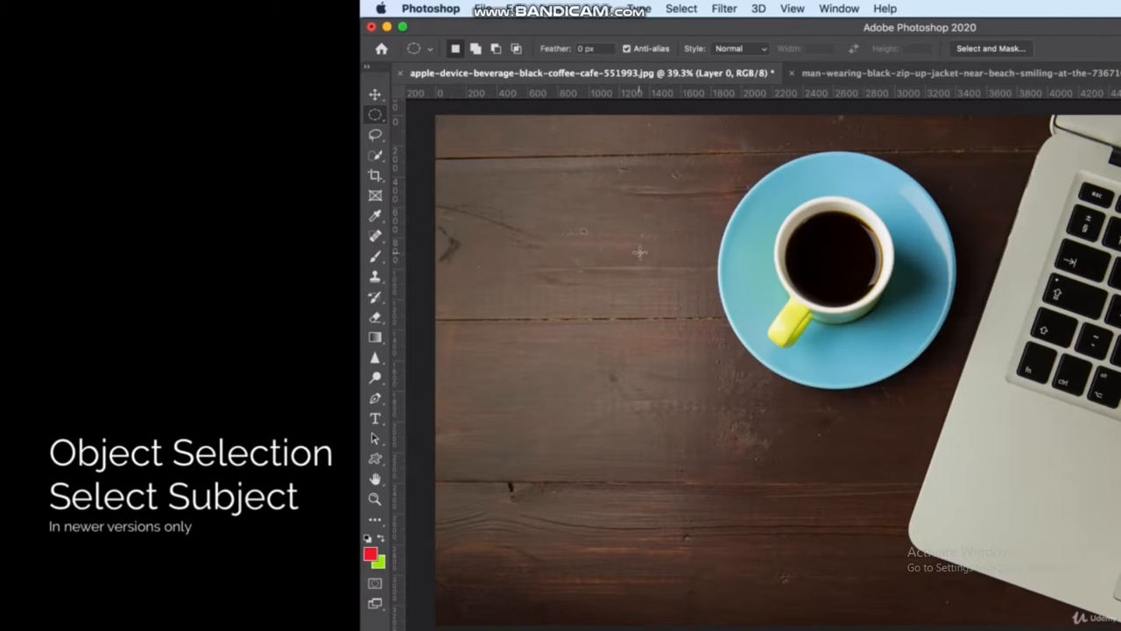
Select the cup and saucer with the Object Selection Tool in Rectangle mode and copy them to a new layer
left_click(377, 156)
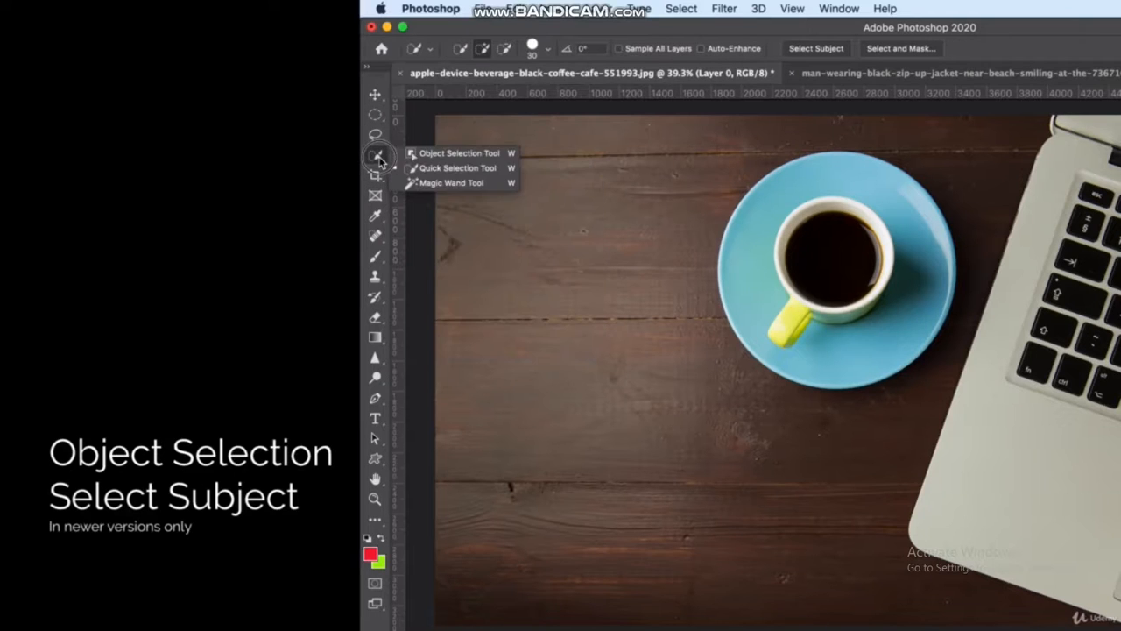
left_click(446, 154)
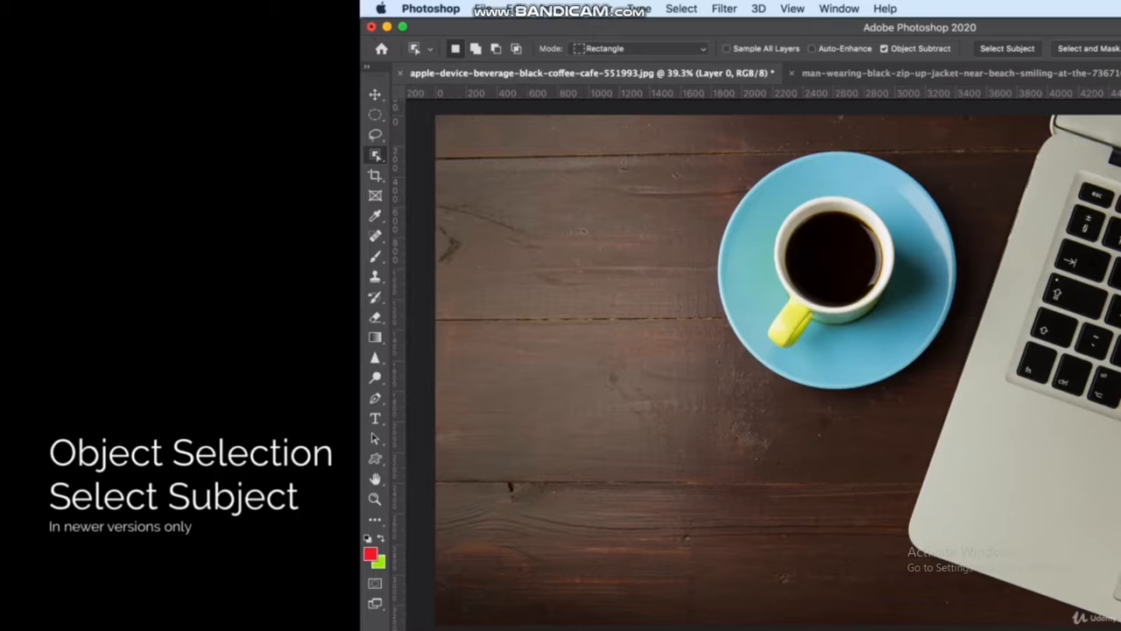
left_click_drag(685, 143, 962, 410)
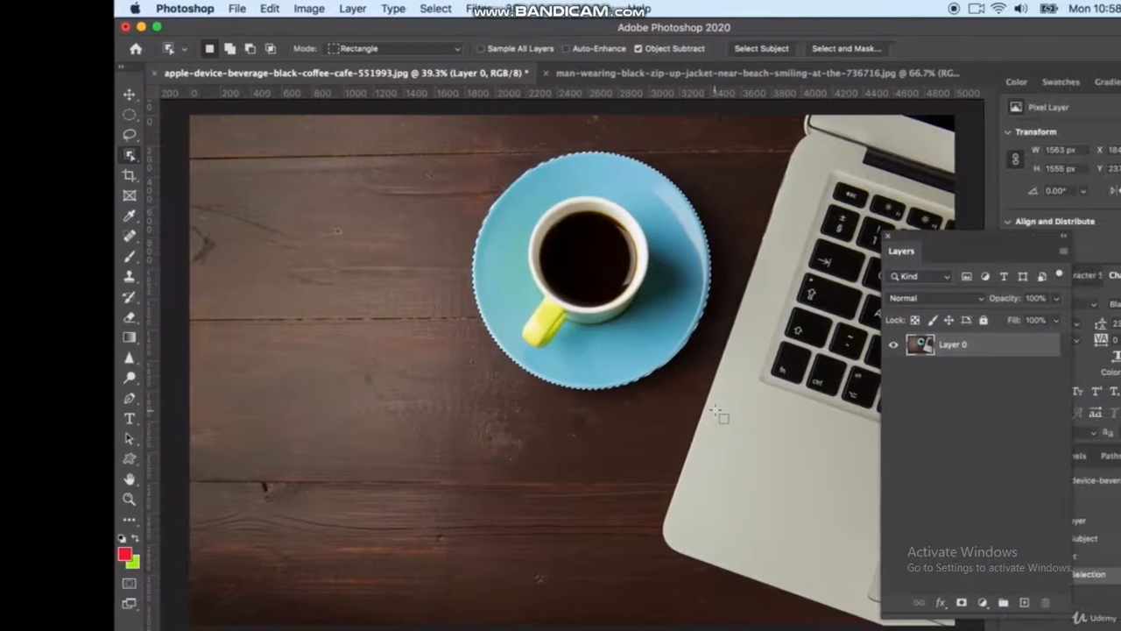
key("super+j")
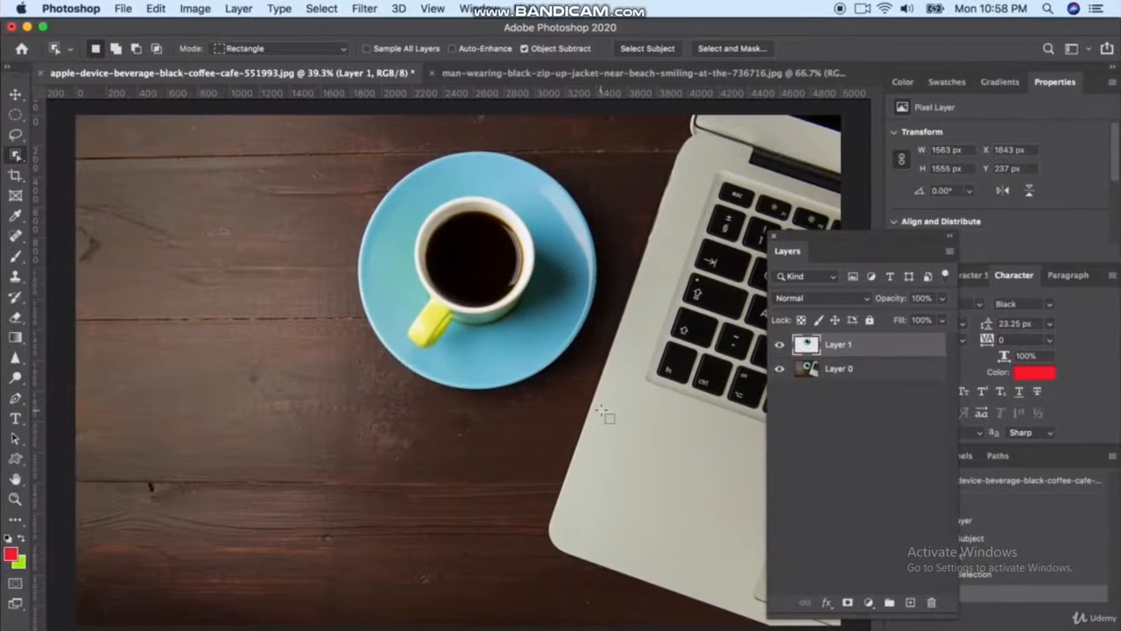
Try moving the copied cup and saucer to the photo's lower-left area, undo the move and hide Layer 1
key("v")
mouse_move(465, 292)
left_mouse_down()
mouse_move(275, 400)
mouse_move(296, 422)
left_mouse_up()
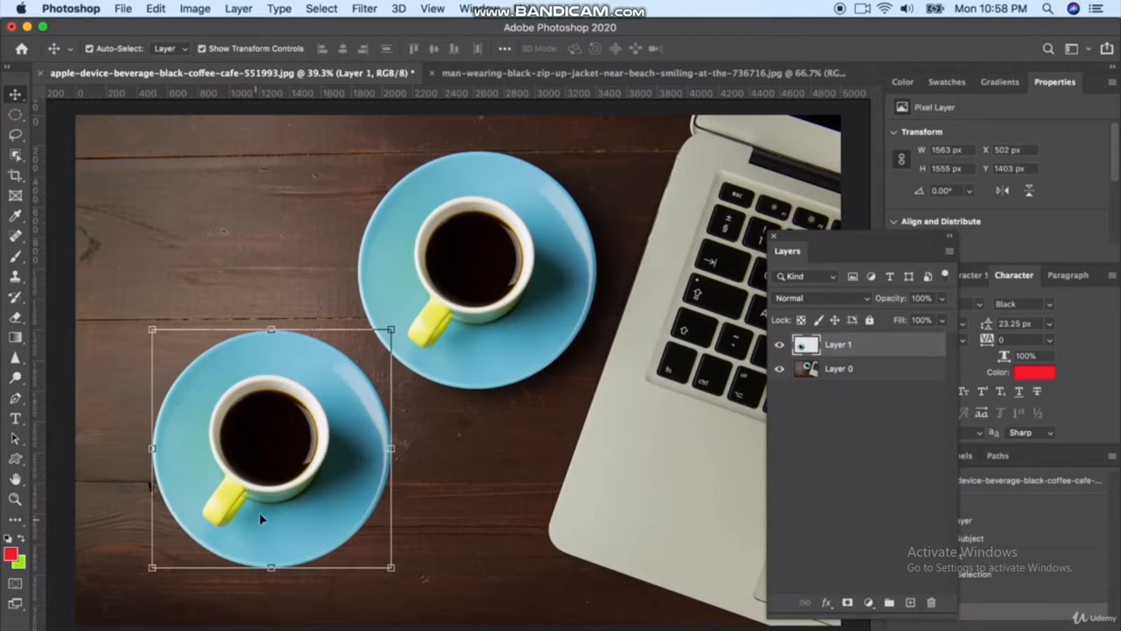
key("super+z")
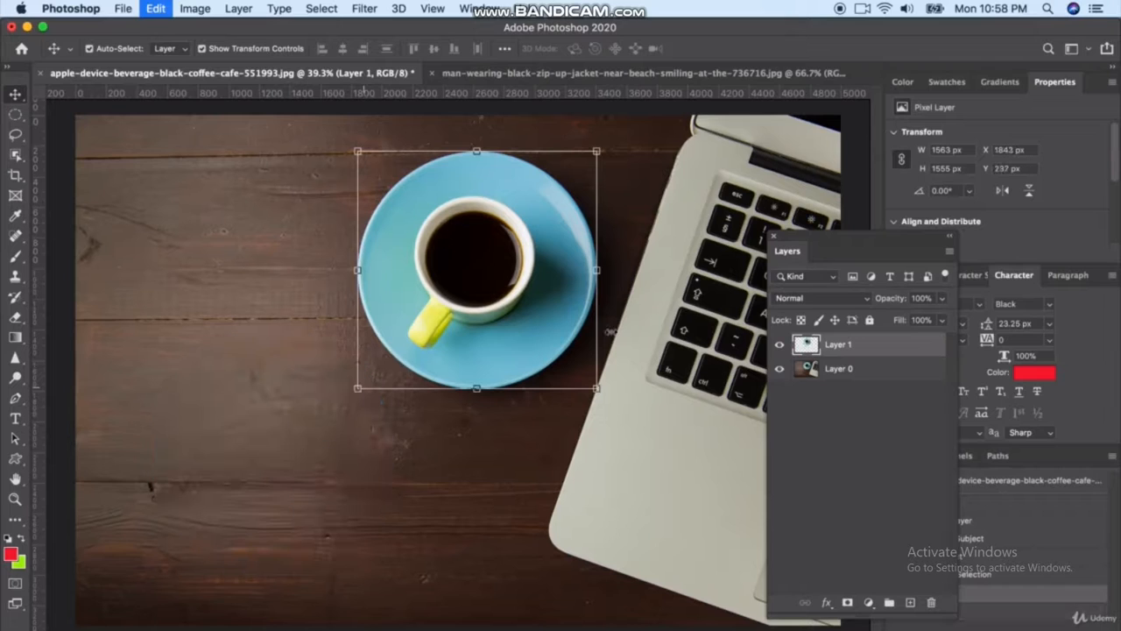
left_click(779, 345)
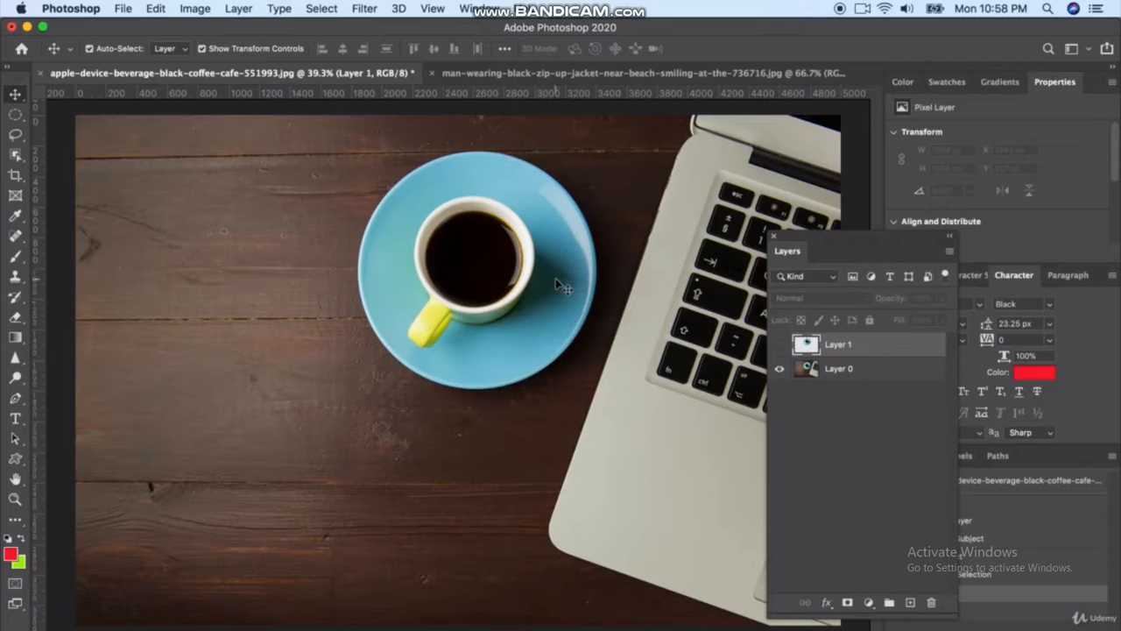
Try outlining the whole saucer freehand with the Lasso Tool and undo the selection
scroll(521, 273, "up", 1)
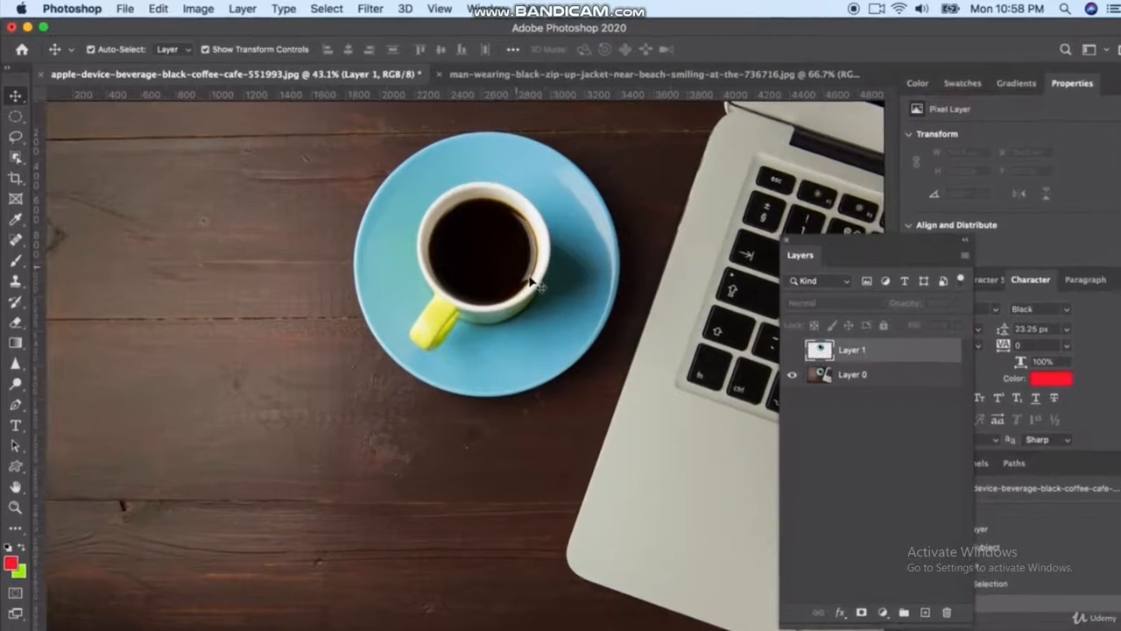
scroll(530, 278, "up", 3)
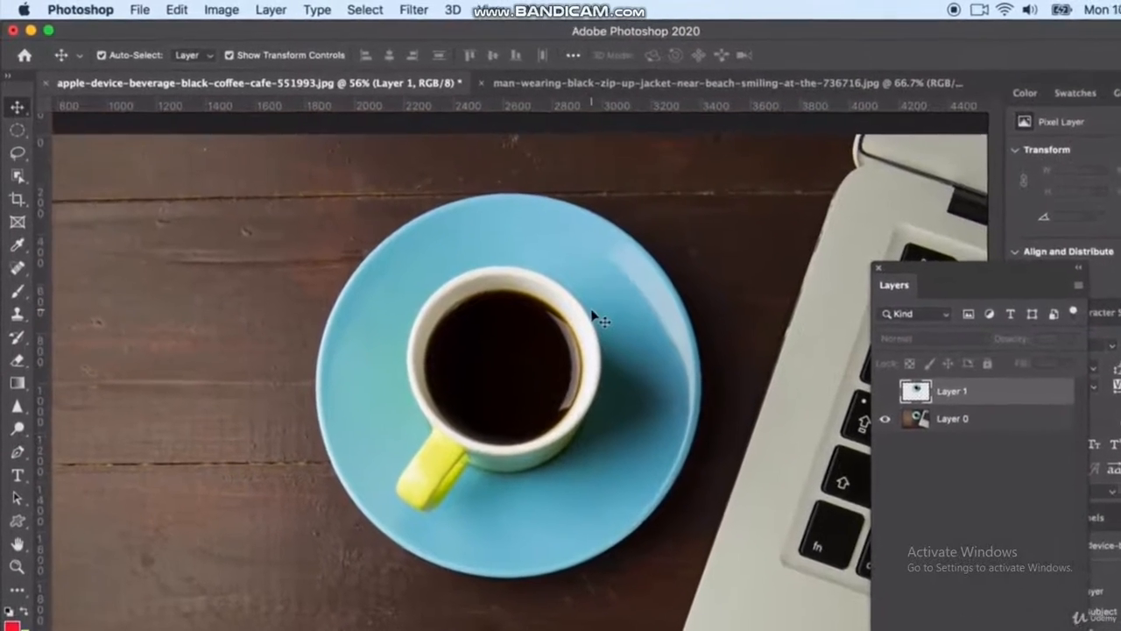
left_click(17, 152)
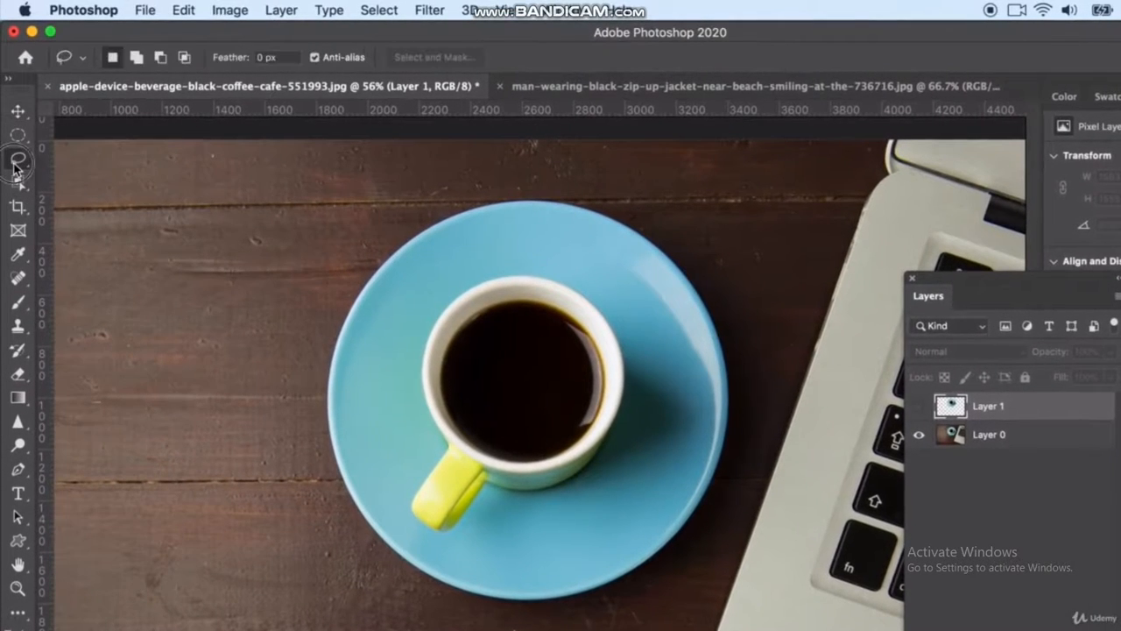
right_click(15, 163)
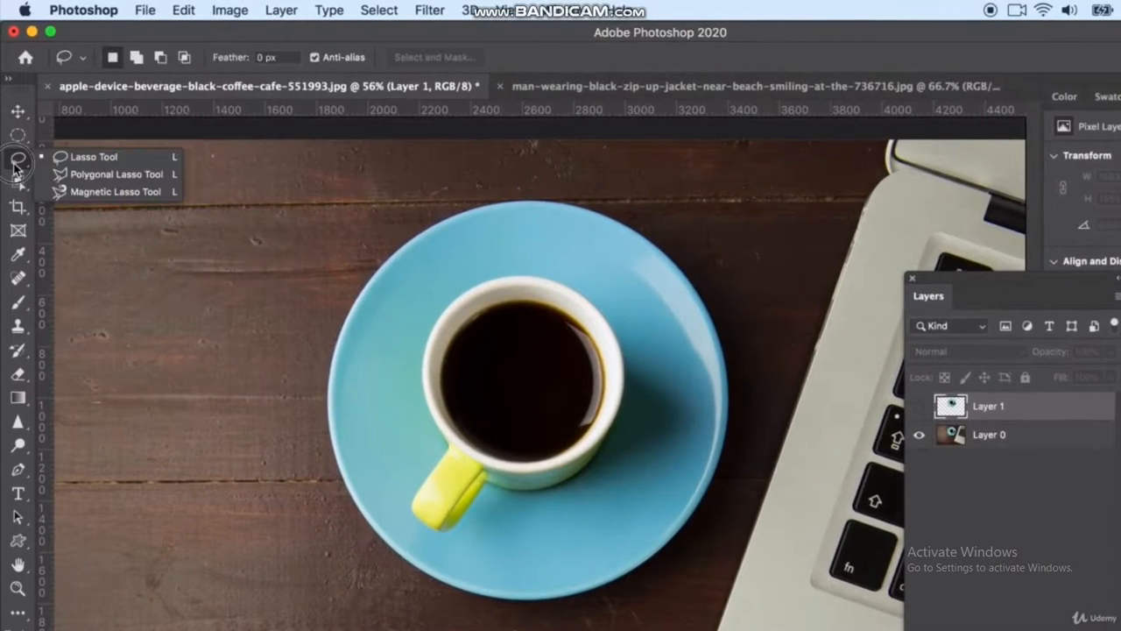
left_click(89, 160)
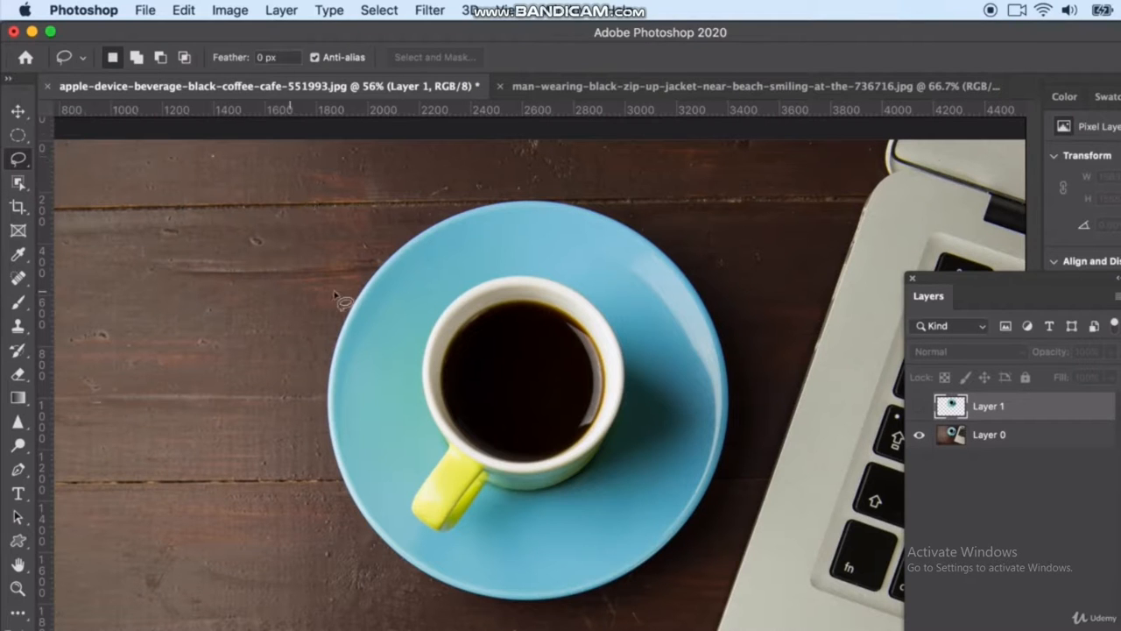
mouse_move(362, 293)
left_mouse_down()
mouse_move(421, 230)
mouse_move(484, 205)
mouse_move(548, 199)
mouse_move(608, 213)
mouse_move(676, 262)
mouse_move(727, 385)
mouse_move(729, 438)
mouse_move(670, 556)
mouse_move(604, 599)
mouse_move(535, 618)
mouse_move(455, 600)
mouse_move(368, 519)
mouse_move(359, 287)
left_mouse_up()
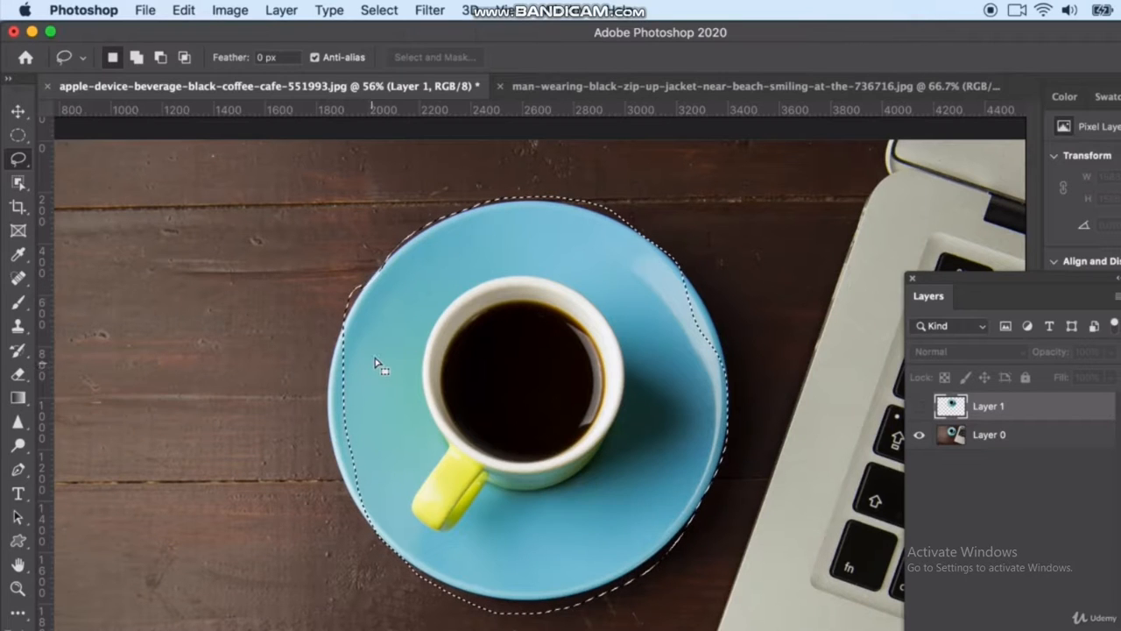
key("super+z")
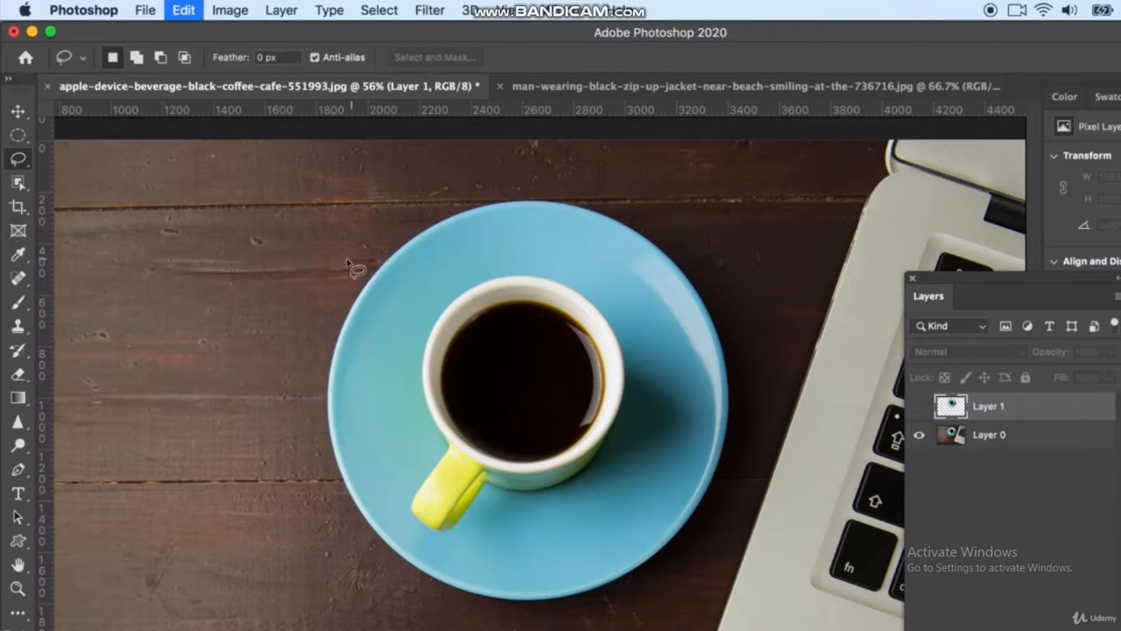
Try a small freehand lasso loop on the wood beside the saucer and undo it
left_click(212, 295)
mouse_move(212, 295)
left_mouse_down()
mouse_move(250, 249)
mouse_move(330, 355)
mouse_move(256, 287)
left_mouse_up()
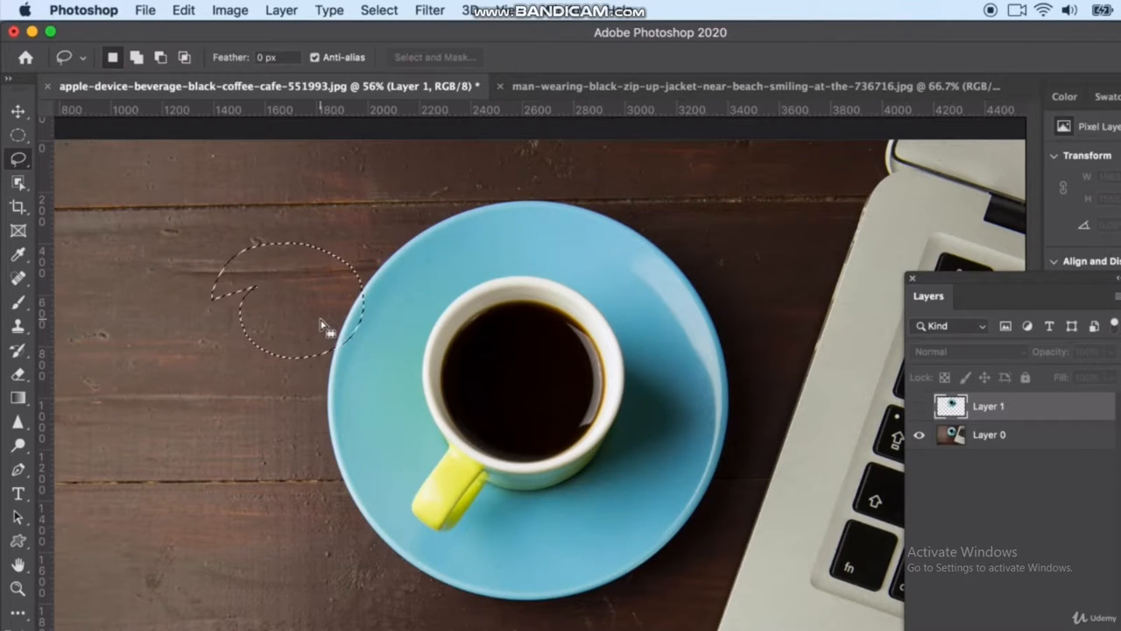
key("super+z")
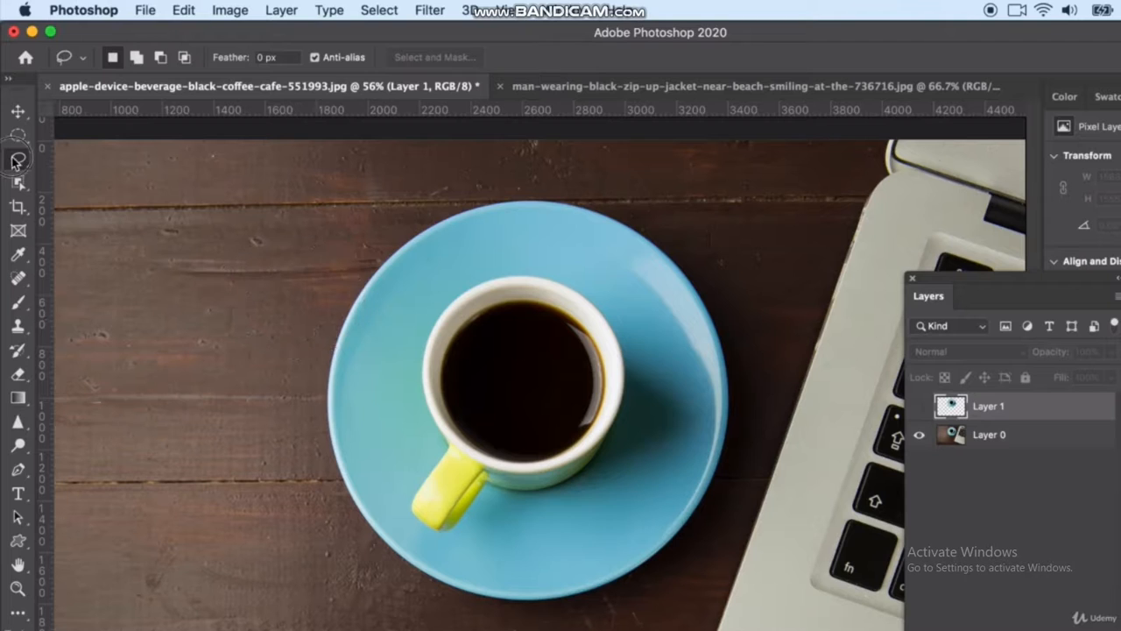
Trace the outer edge of the blue saucer into a closed selection with the Magnetic Lasso Tool
left_click(18, 162)
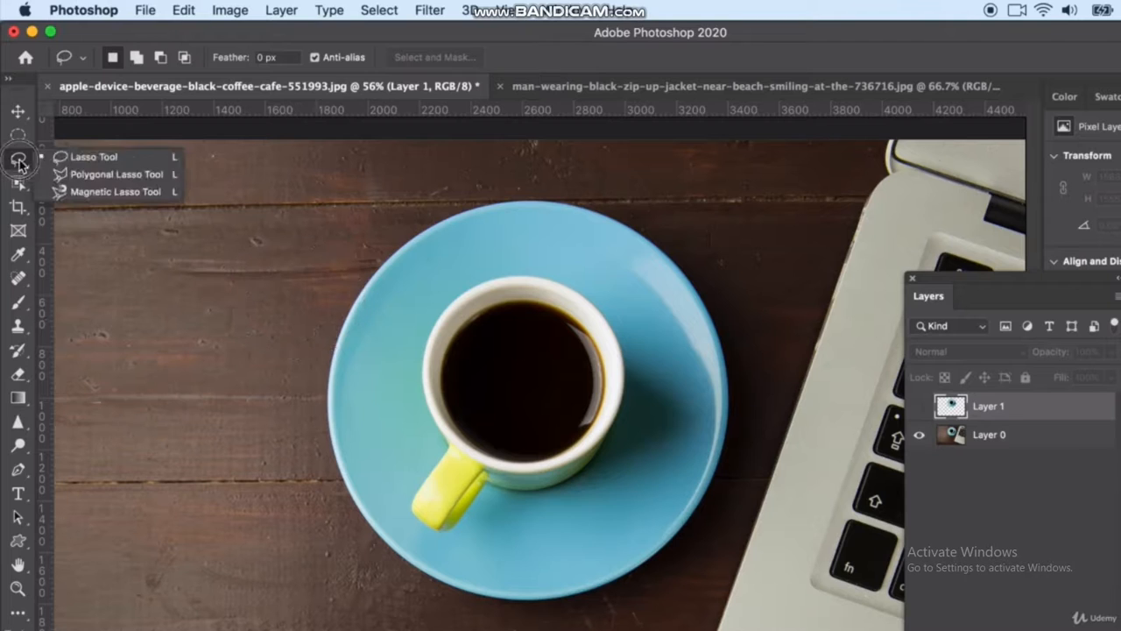
left_click(101, 193)
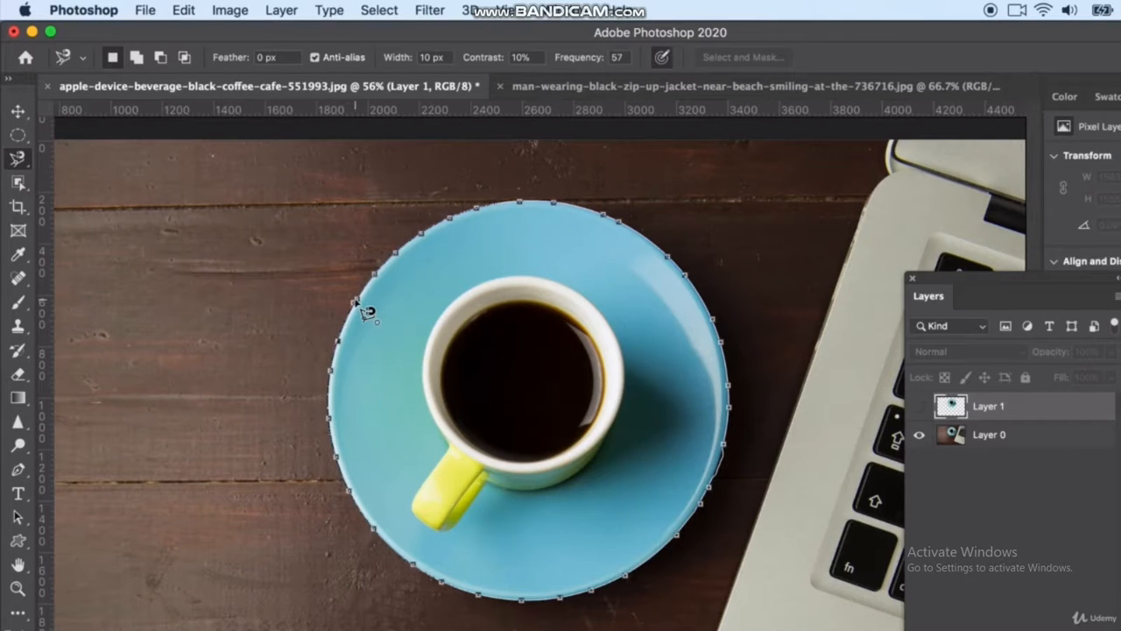
left_click(363, 308)
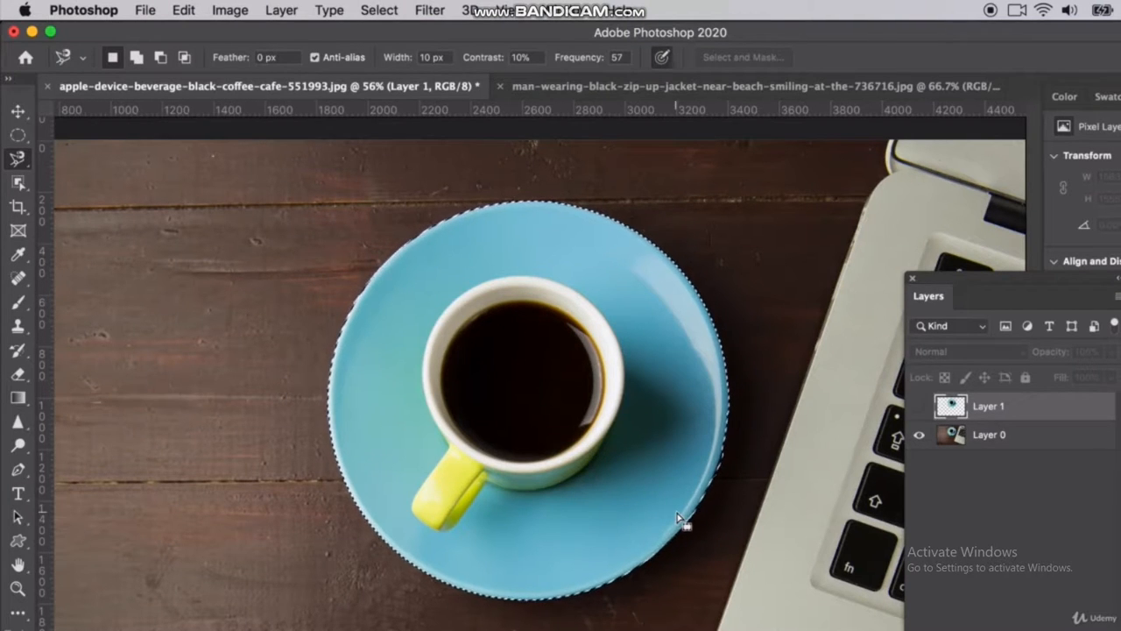
Try adding an area at the saucer's lower-right edge to the selection with the Magnetic Lasso, and undo the addition
scroll(682, 520, "up", 5)
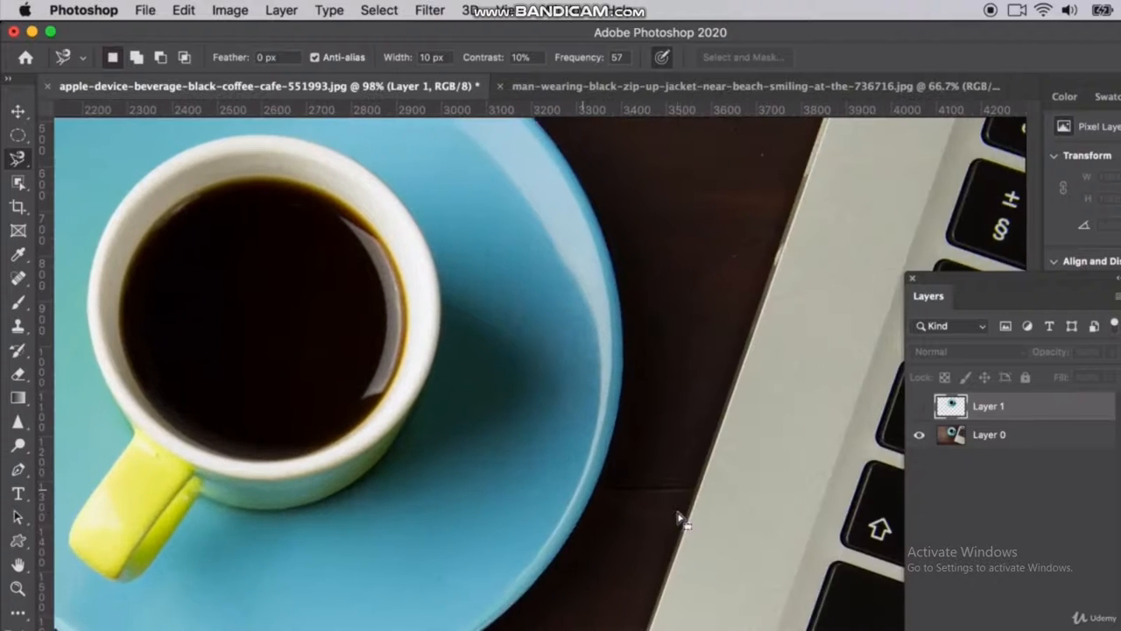
scroll(681, 519, "up", 4)
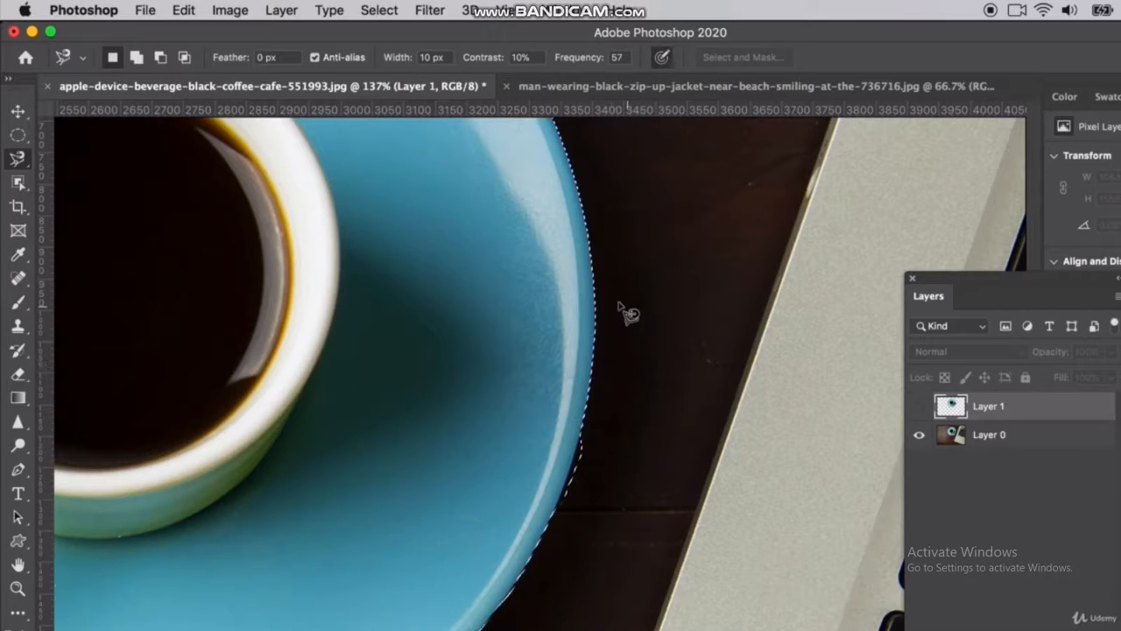
key("shift")
mouse_move(604, 431)
left_mouse_down()
mouse_move(614, 512)
mouse_move(600, 542)
mouse_move(576, 561)
mouse_move(503, 555)
mouse_move(430, 430)
mouse_move(566, 402)
left_mouse_up()
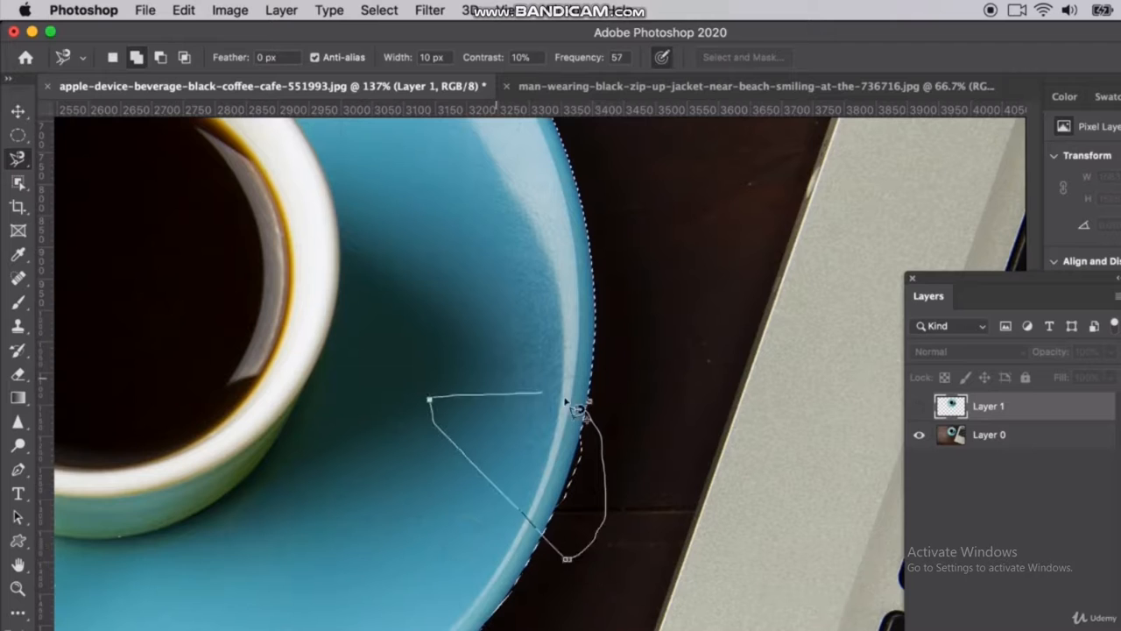
left_click(601, 409)
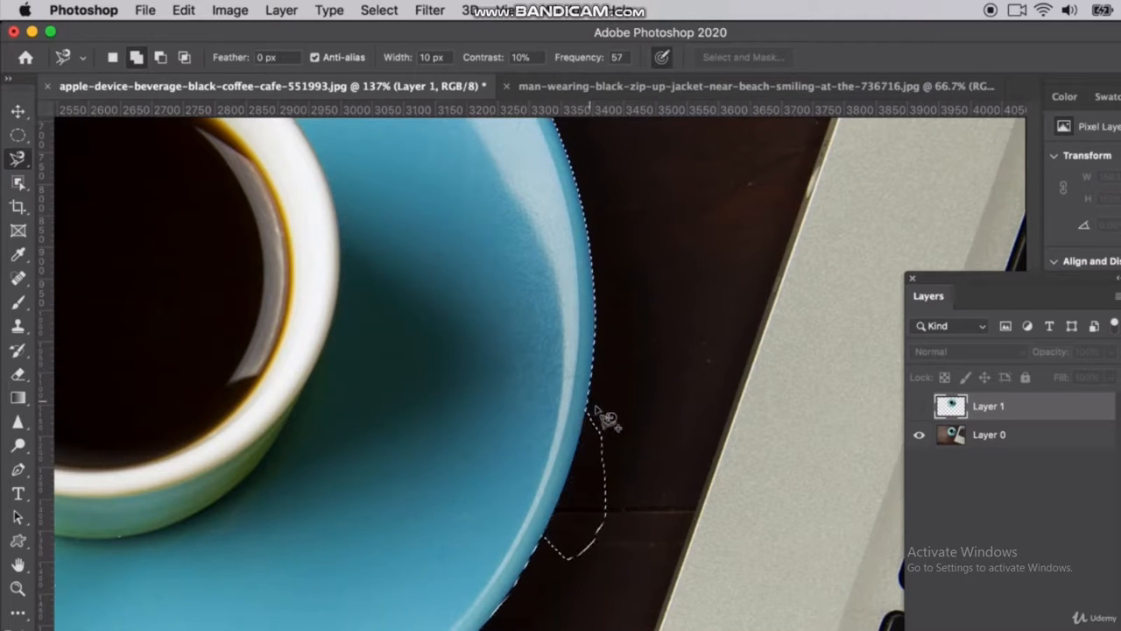
key("super+z")
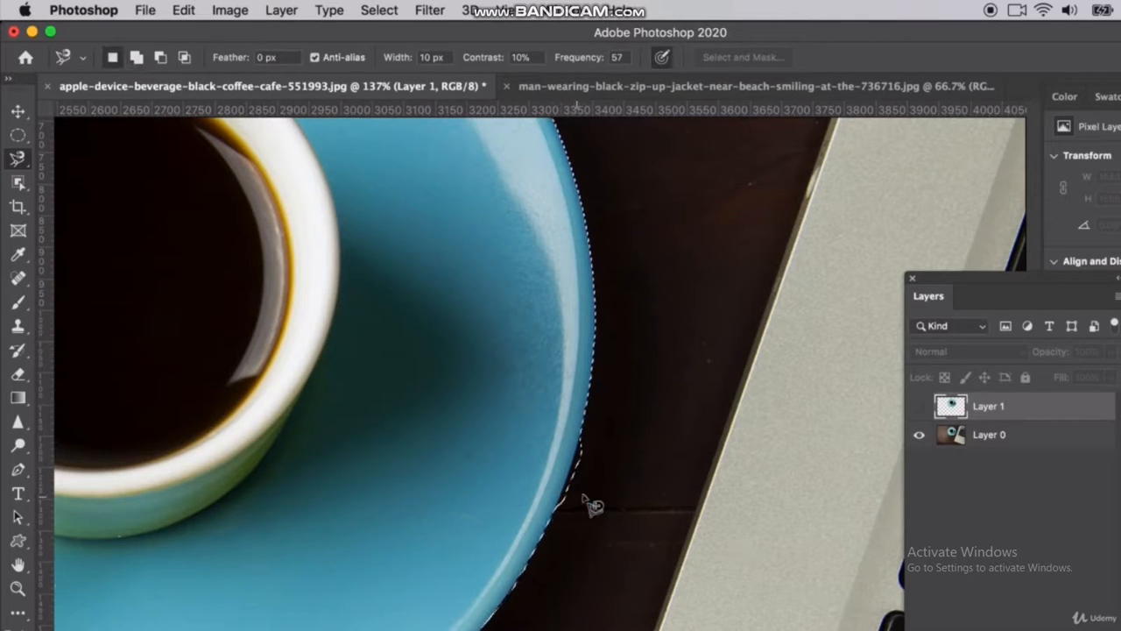
Subtract the excess sliver at the saucer's lower-right edge from the selection with the Magnetic Lasso Tool
left_click(158, 61)
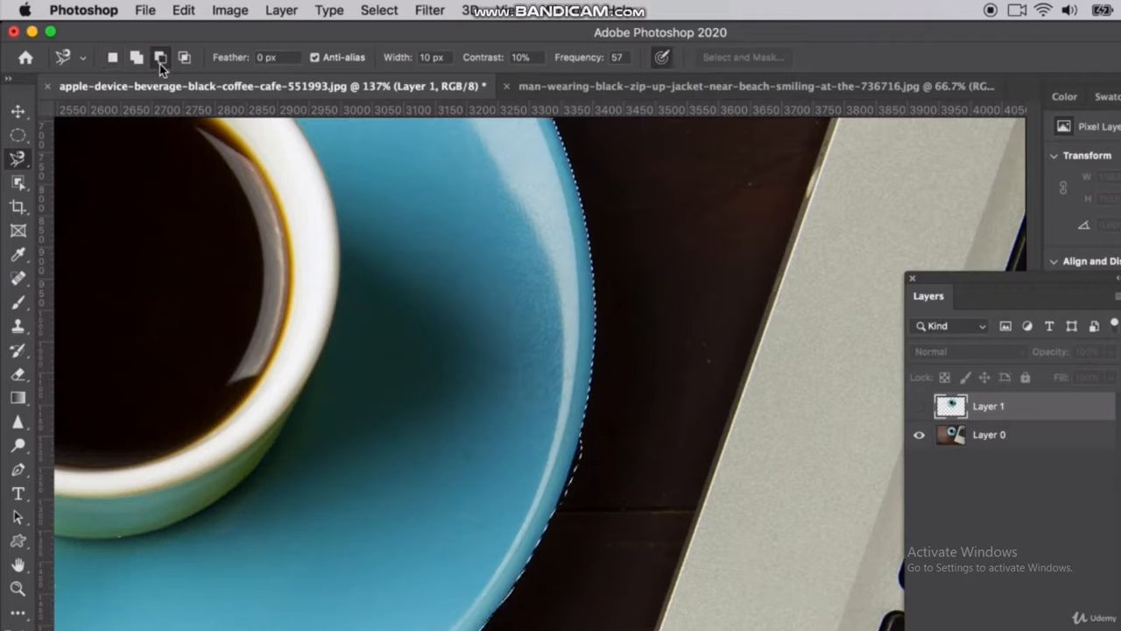
left_click(555, 517)
mouse_move(592, 442)
left_mouse_down()
mouse_move(608, 420)
mouse_move(626, 437)
mouse_move(635, 492)
mouse_move(578, 536)
left_mouse_up()
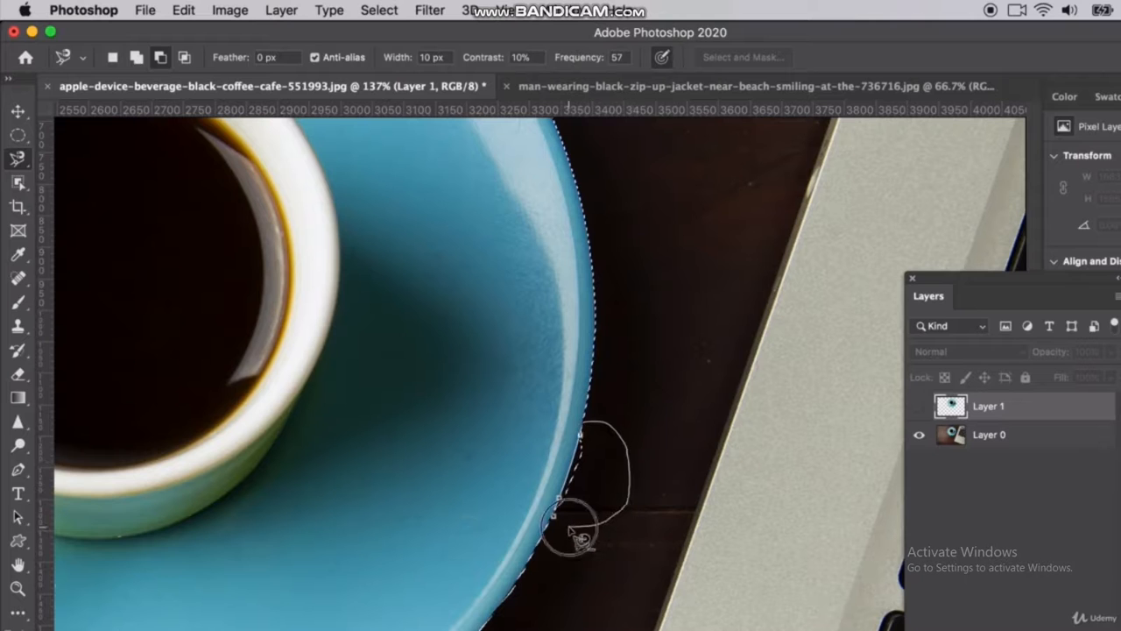
left_click(556, 517)
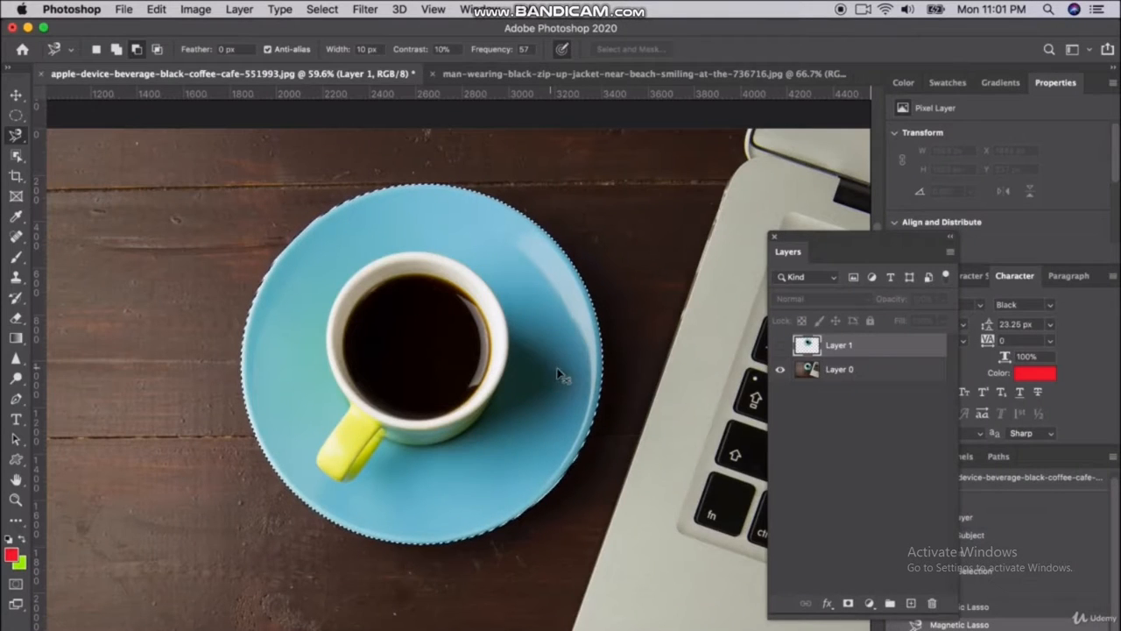
Copy the selected cup and saucer onto a new layer and move it down-left of the original, to about X 337 px, Y 1052 px
key("super+c")
key("super+v")
key("v")
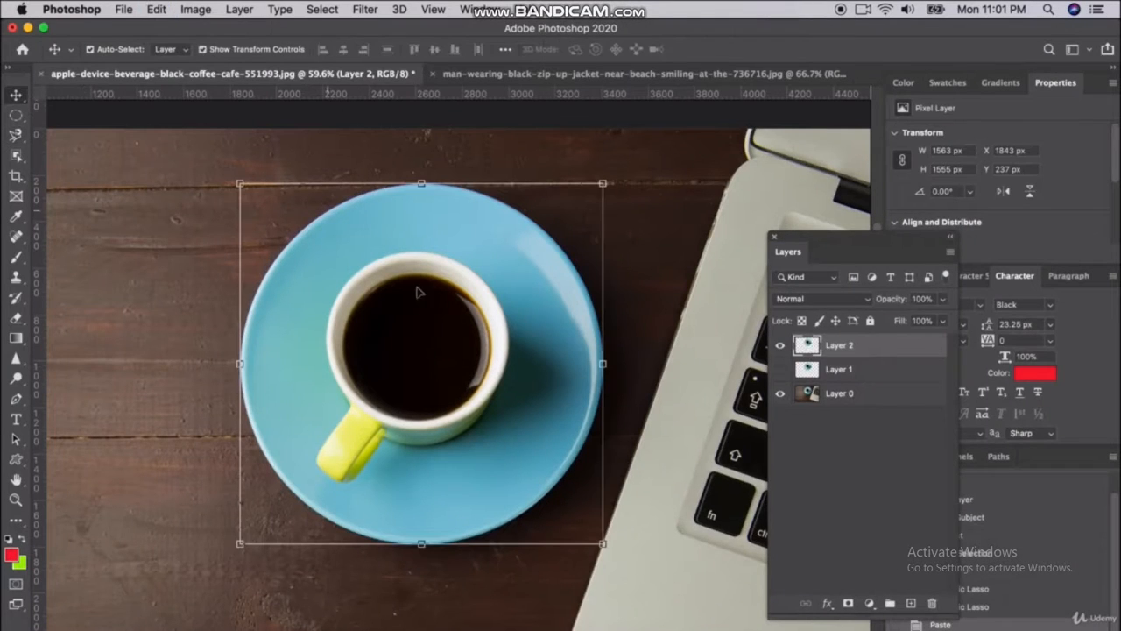
scroll(419, 364, "down", 1)
scroll(419, 364, "left", 5)
scroll(419, 363, "down", 3)
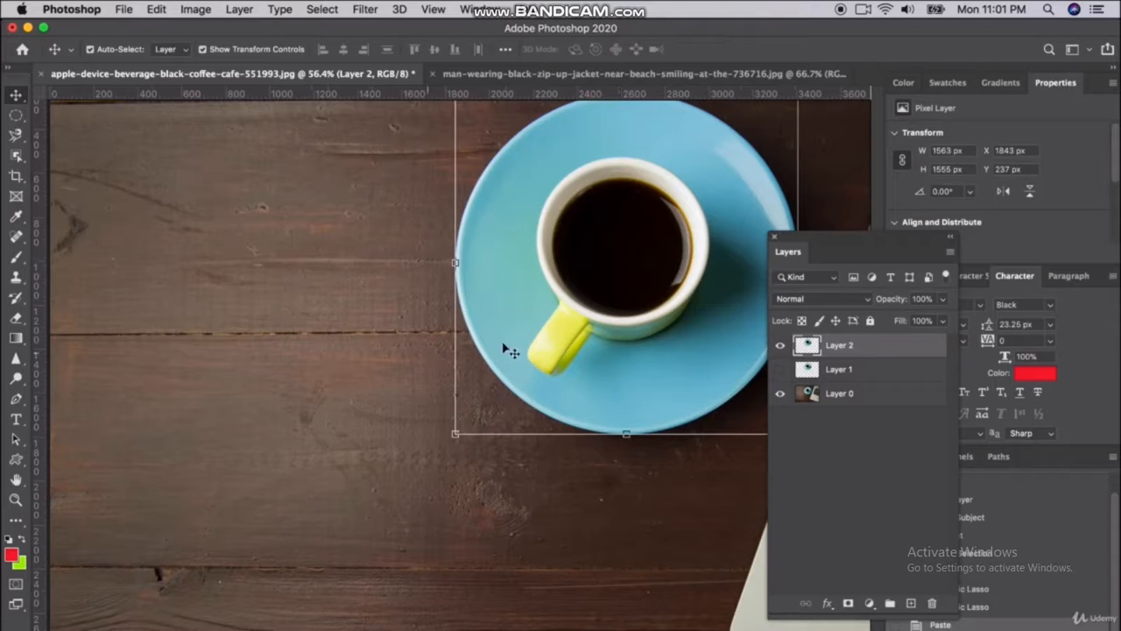
left_click_drag(525, 280, 206, 457)
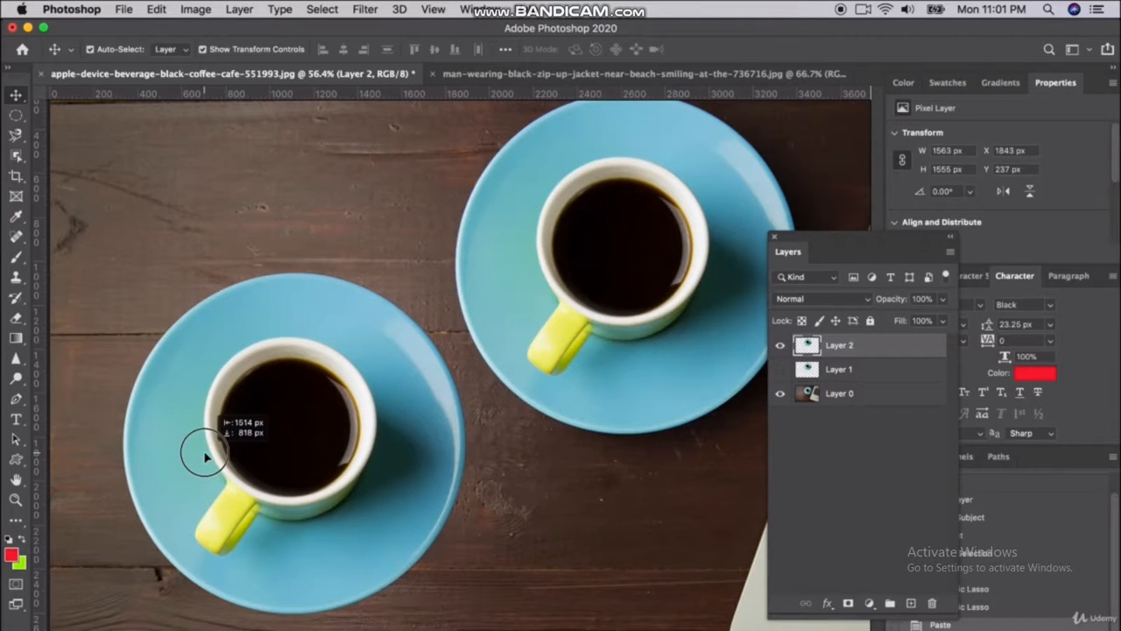
left_click_drag(206, 457, 205, 457)
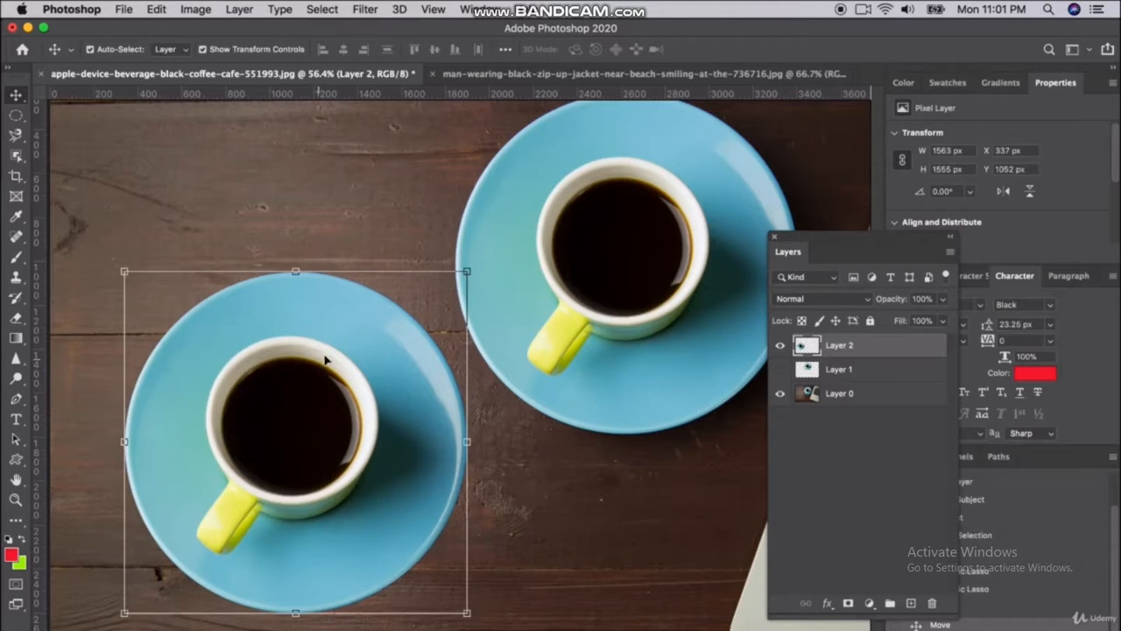
Undo the pasted copy and its move, and deselect the saucer
key("super+z")
key("super+z")
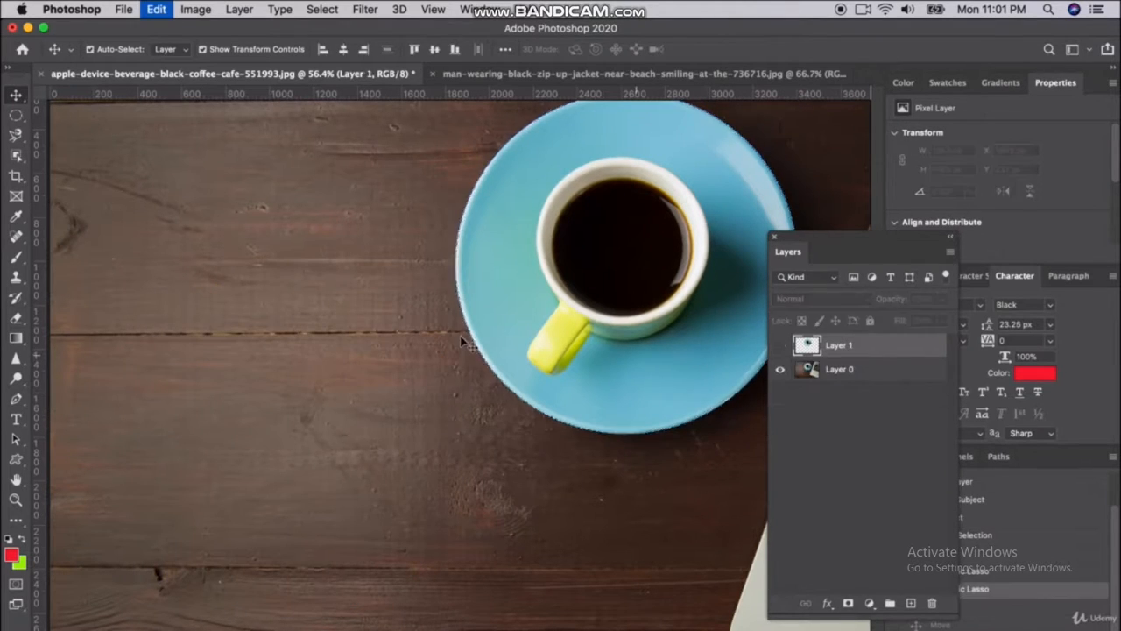
key("super+z")
key("super+z")
key("super+z")
left_click(16, 117)
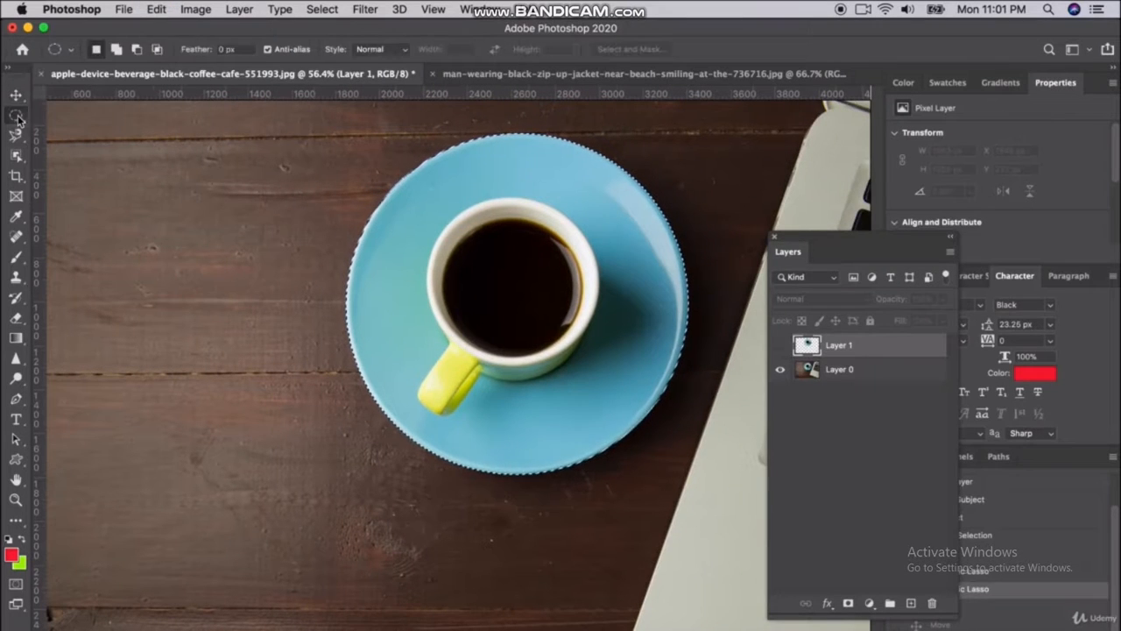
key("super+d")
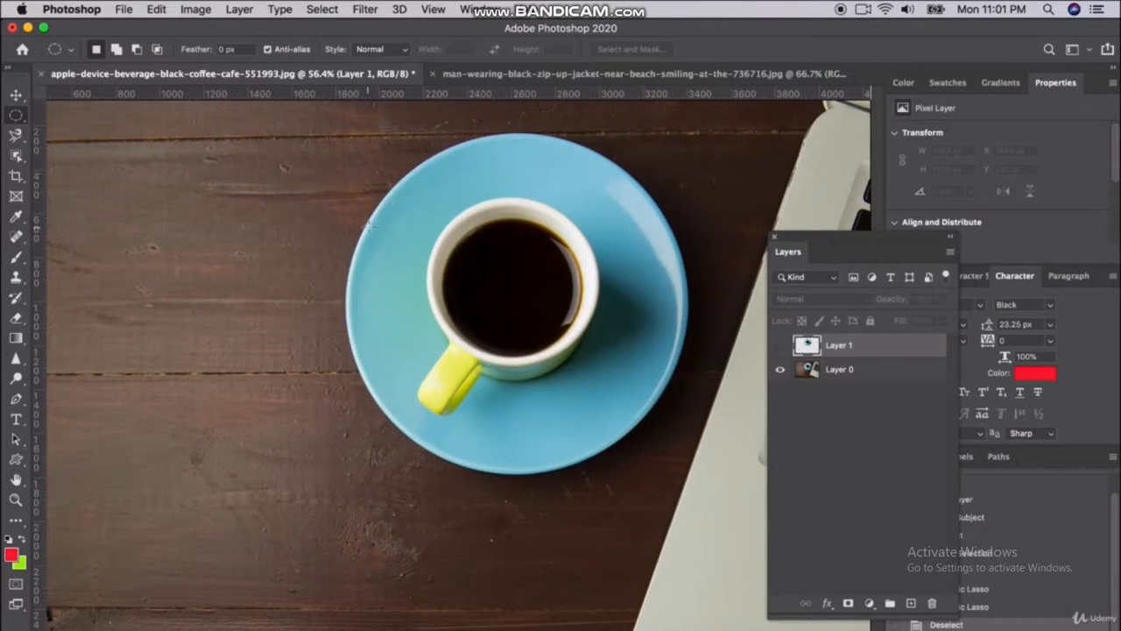
Start a Pen Tool path at the cup's upper-left rim and trace it clockwise over the top and down to the cup's lower-right edge
left_click(16, 134)
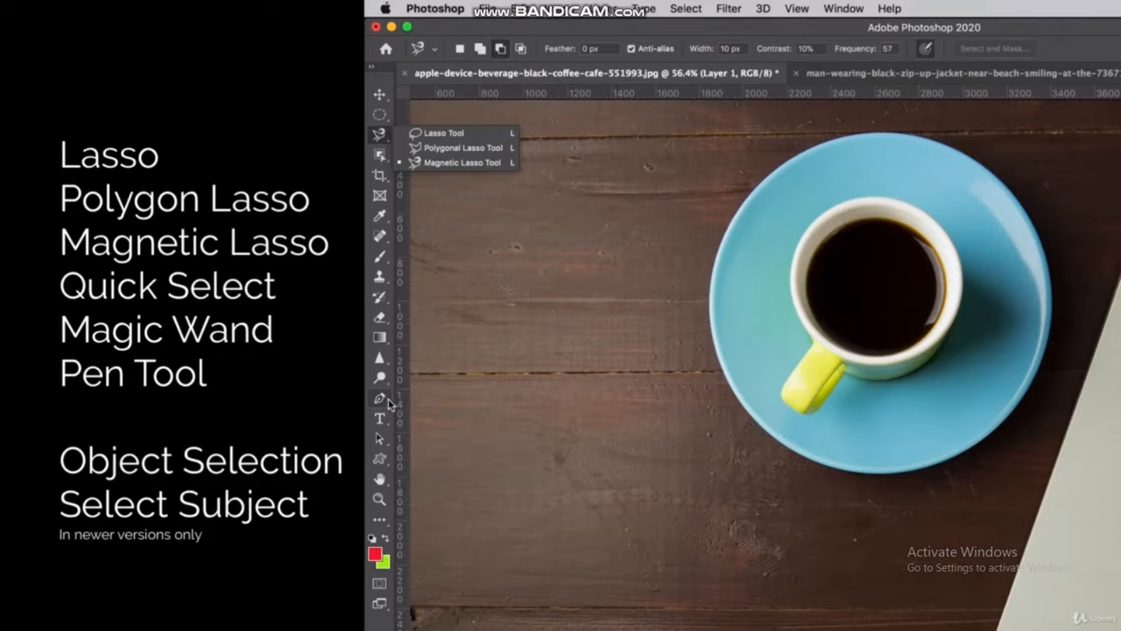
left_click(388, 401)
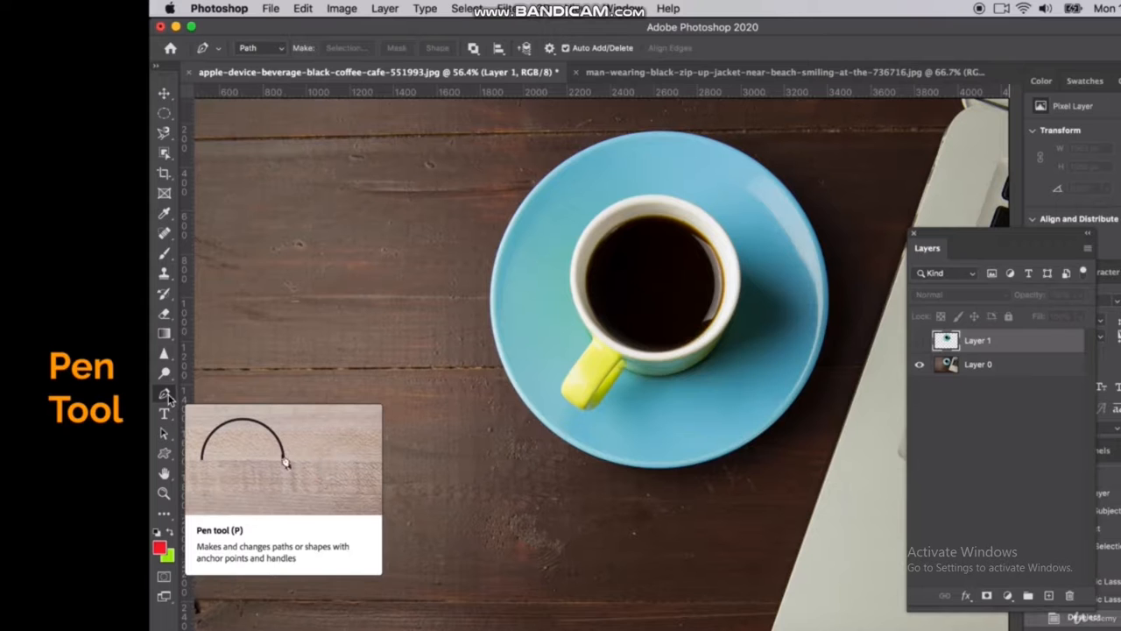
scroll(618, 394, "up", 5)
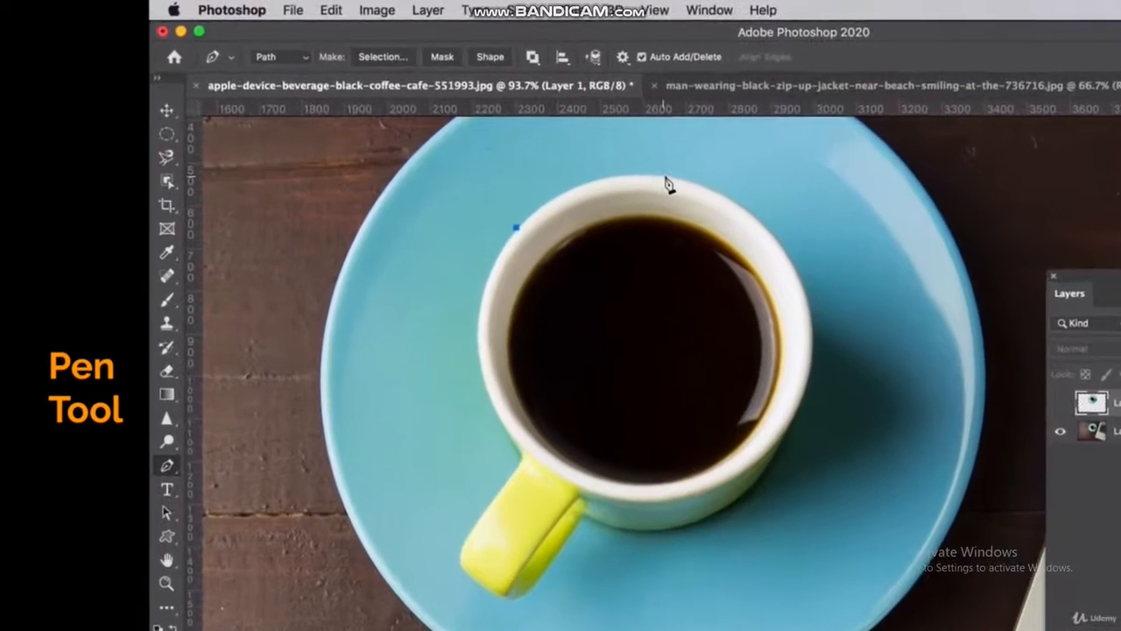
left_click(602, 155)
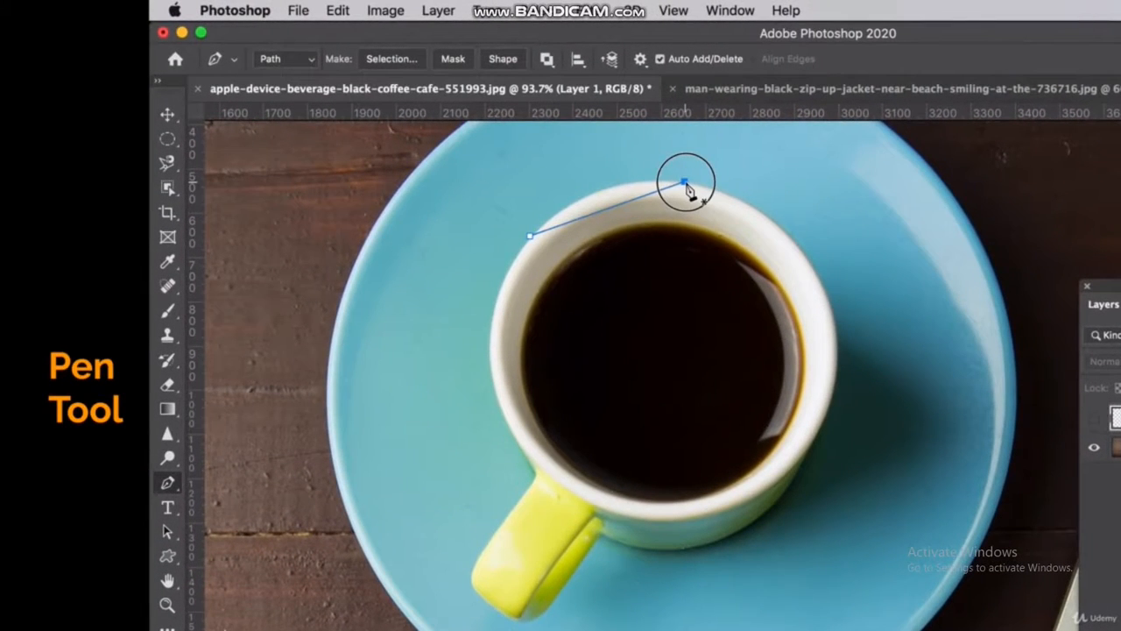
left_click_drag(684, 182, 778, 198)
left_click(812, 263)
left_click_drag(831, 400, 807, 475)
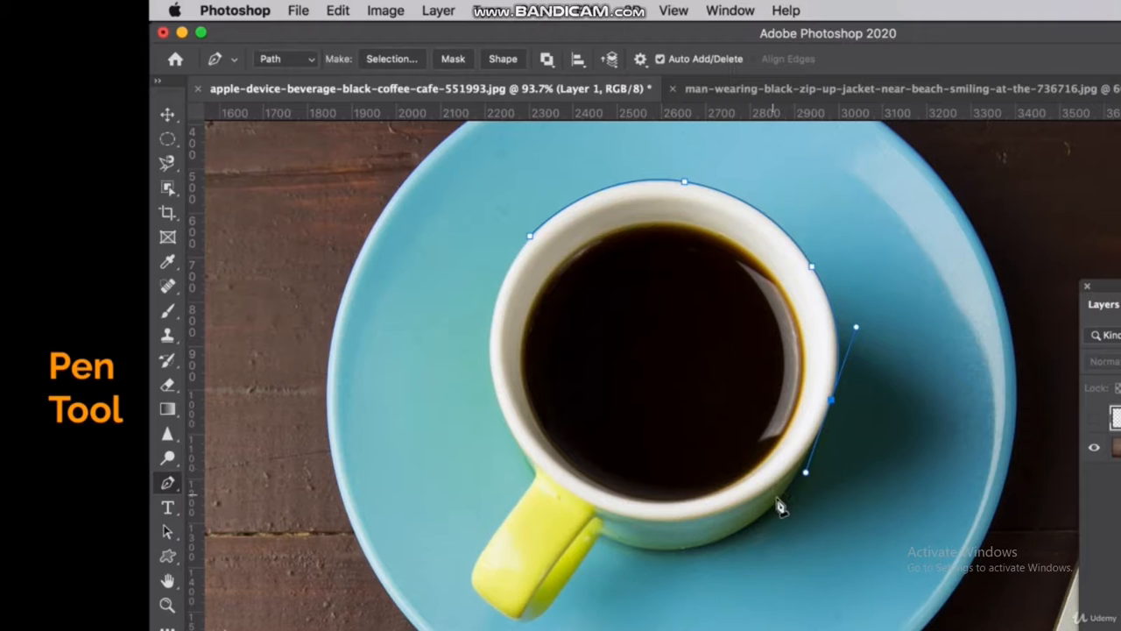
left_click(795, 480)
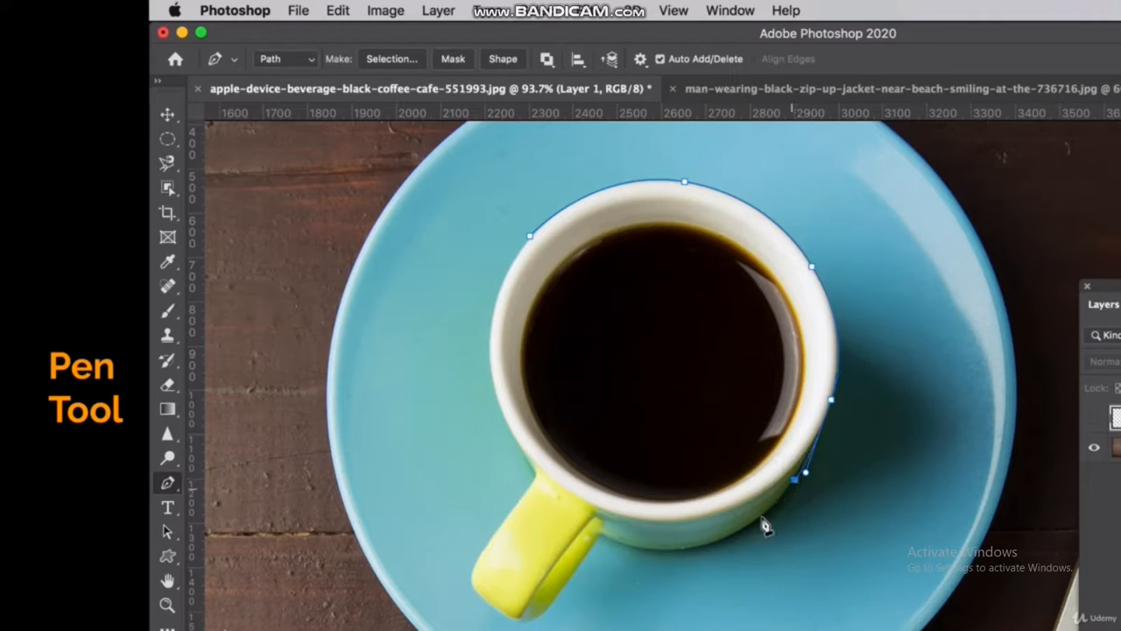
Continue the path along the cup's underside to the base of the yellow handle
left_click_drag(719, 547, 648, 554)
key("super+z")
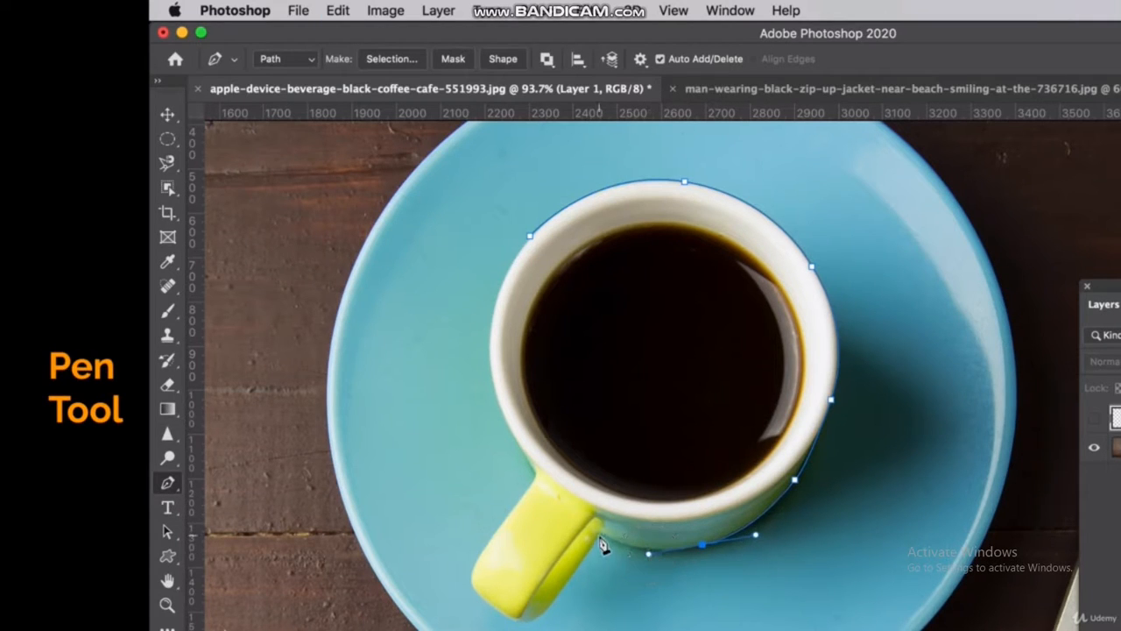
left_click_drag(653, 564, 655, 555)
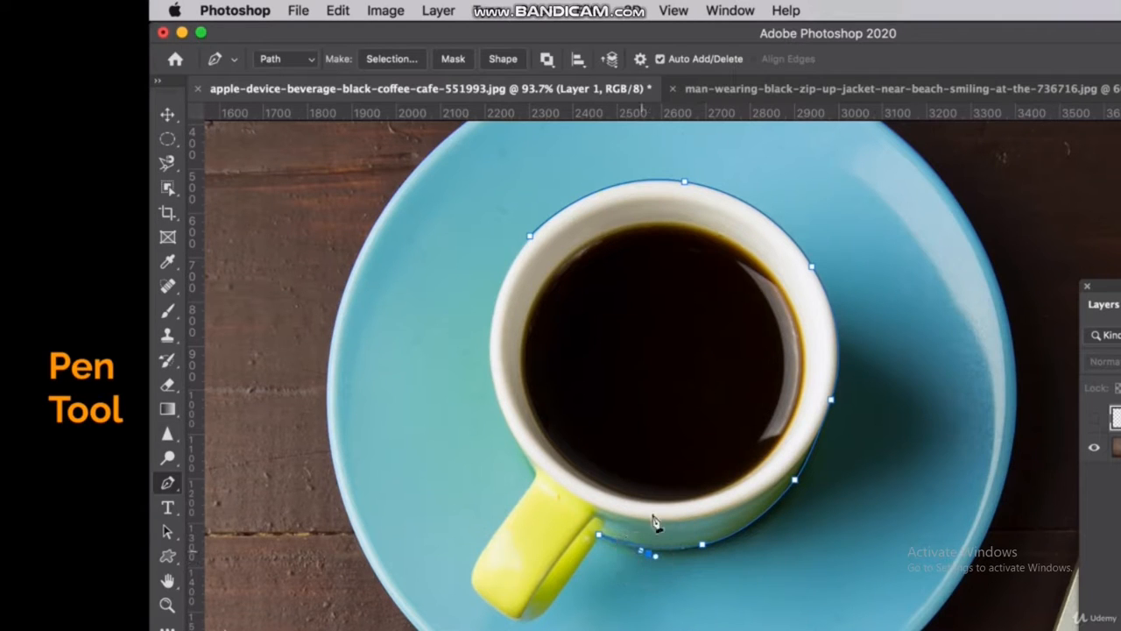
key("super+z")
Trace the path around the yellow handle and up the cup's left rim, closing it at the starting anchor point
left_click(580, 566)
left_click(550, 606)
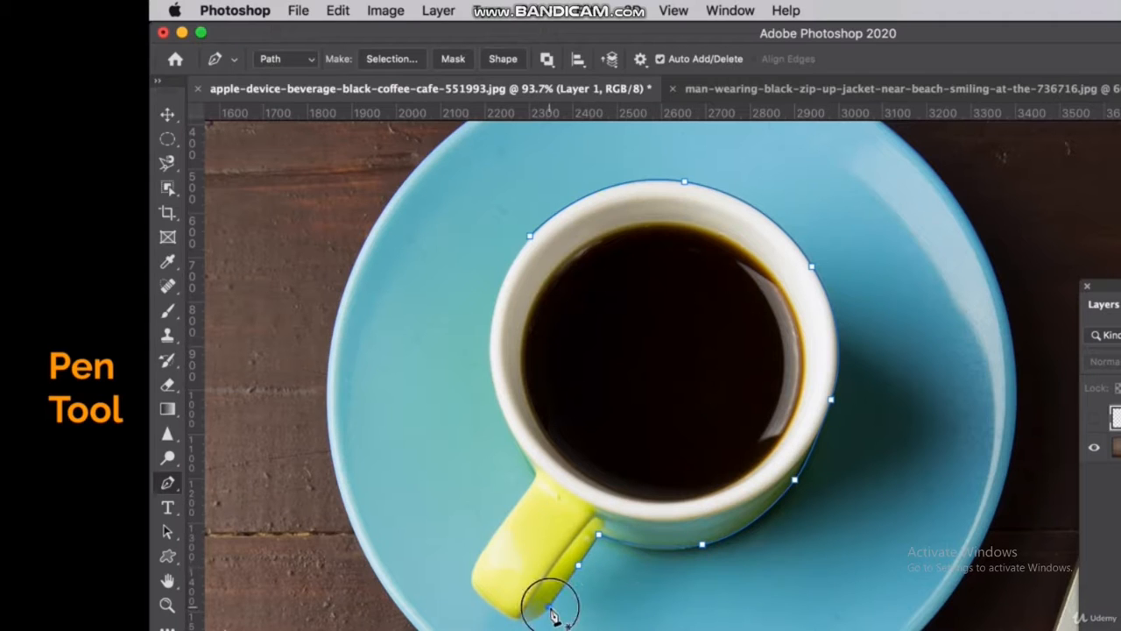
left_click_drag(534, 619, 507, 613)
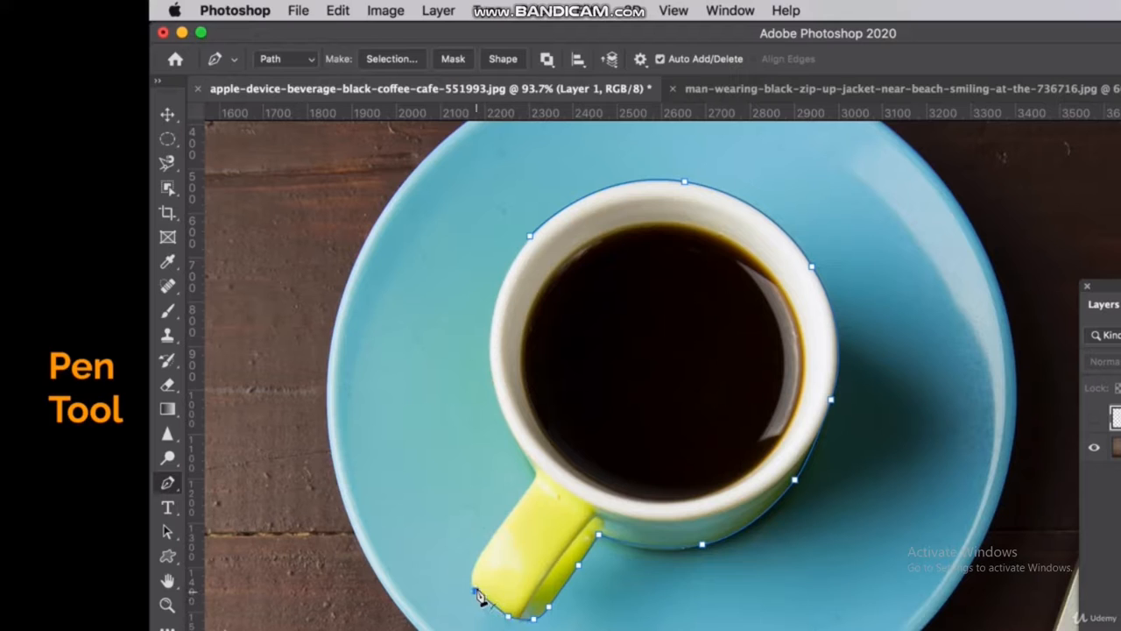
left_click_drag(473, 570, 480, 558)
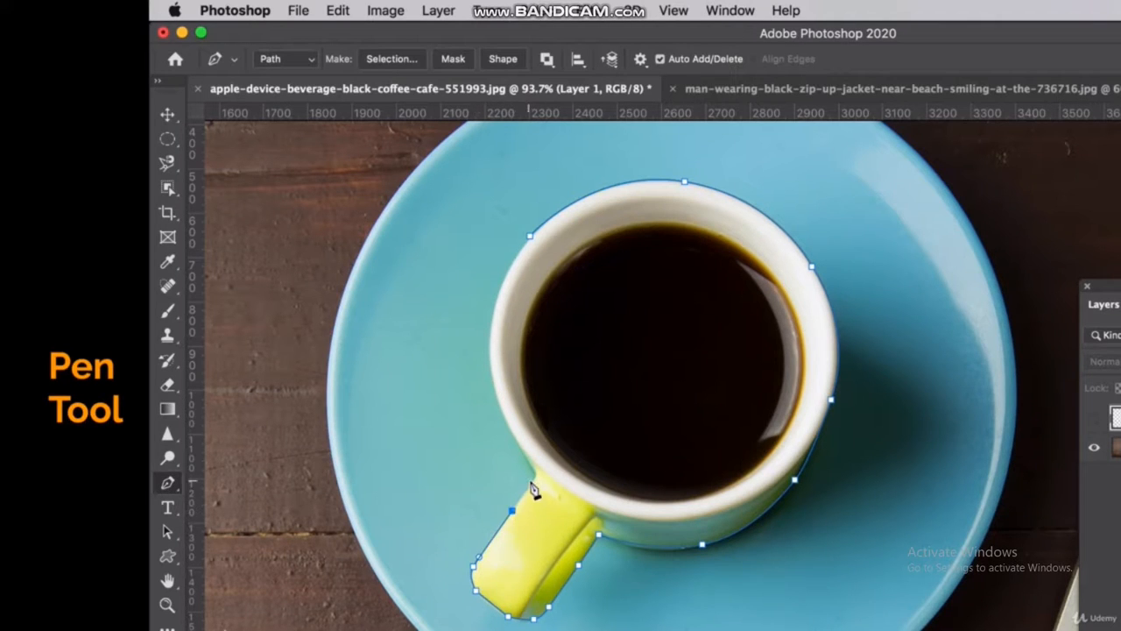
left_click_drag(526, 454, 489, 307)
left_click_drag(529, 235, 563, 211)
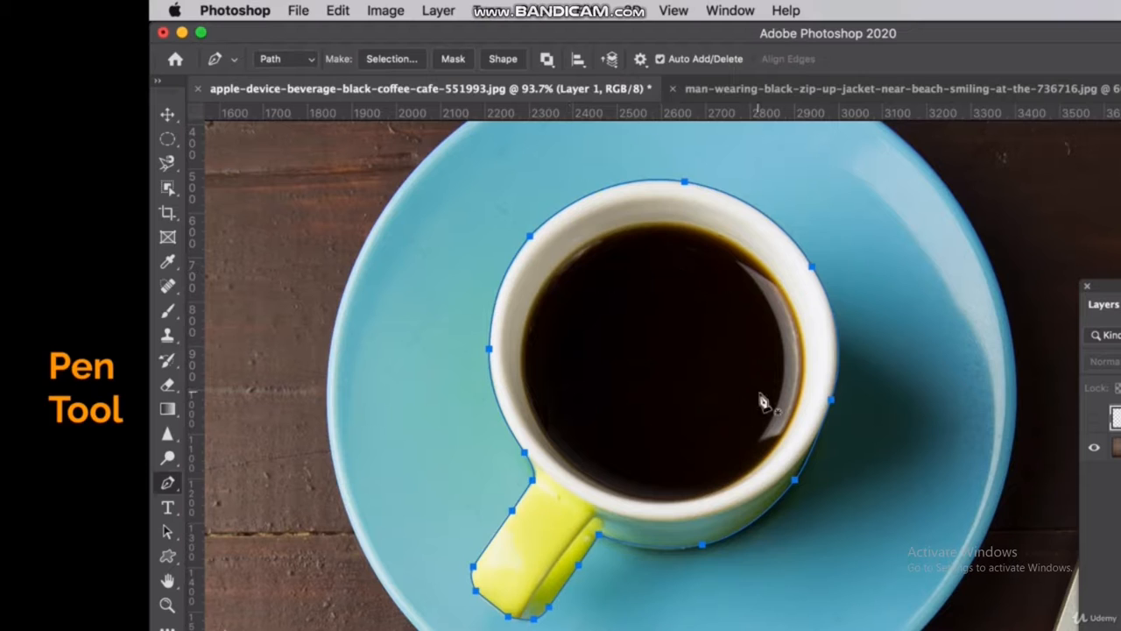
Delete the path's anchor point at the cup's lower-right edge
left_click(795, 481)
left_click(793, 483)
key("super+z")
key("super+plus")
key("super+plus")
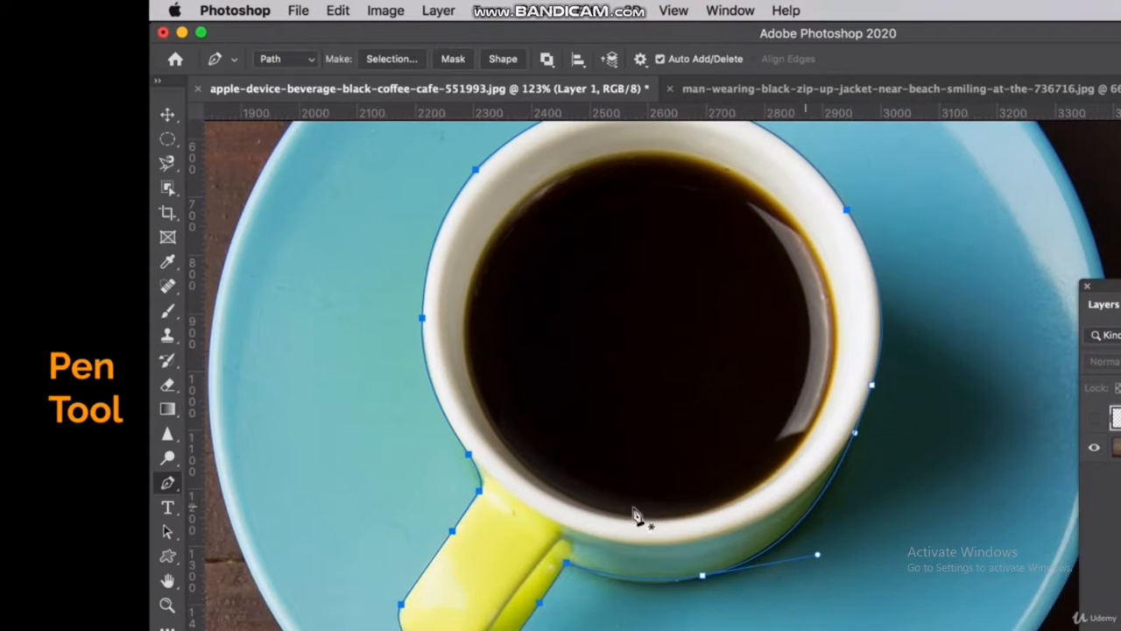
Refine the path where the left rim meets the handle by adding and shifting anchor points with the Curvature Pen Tool
left_click(470, 459)
left_click(468, 456)
right_click(167, 482)
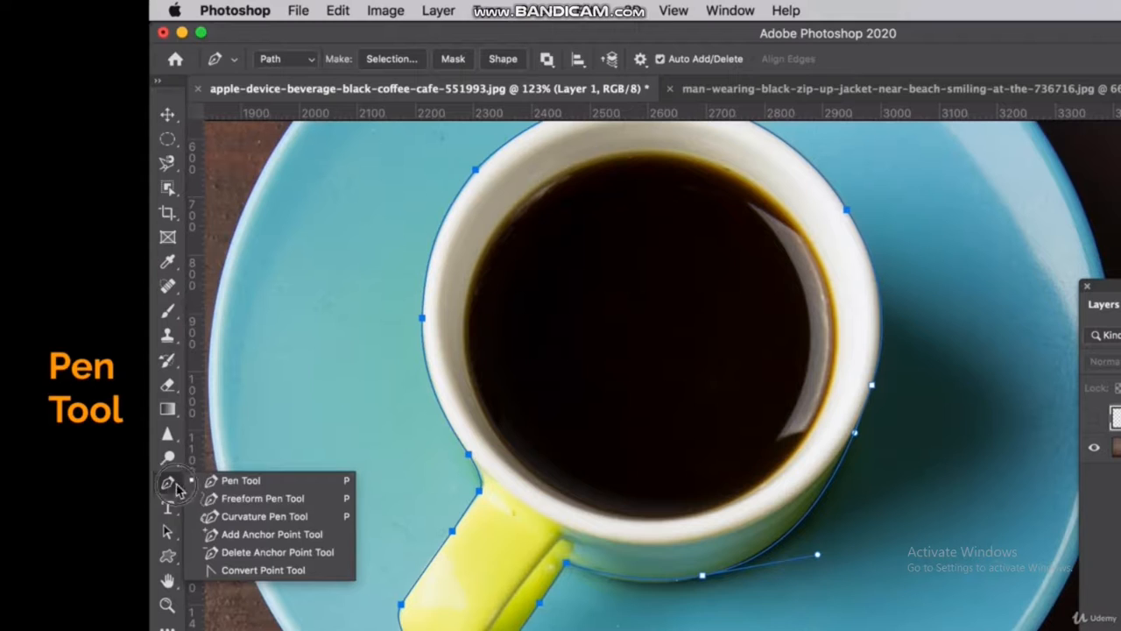
left_click(264, 516)
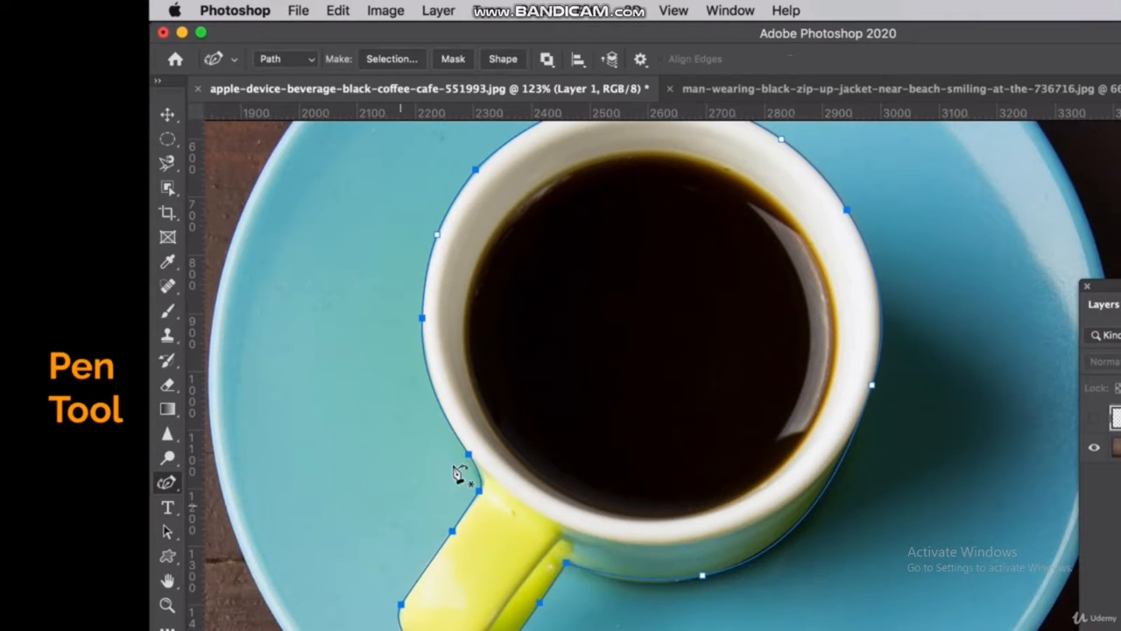
mouse_move(468, 456)
left_mouse_down()
mouse_move(455, 458)
mouse_move(464, 450)
left_mouse_up()
left_click(438, 403)
left_click(481, 476)
left_click_drag(481, 474, 480, 480)
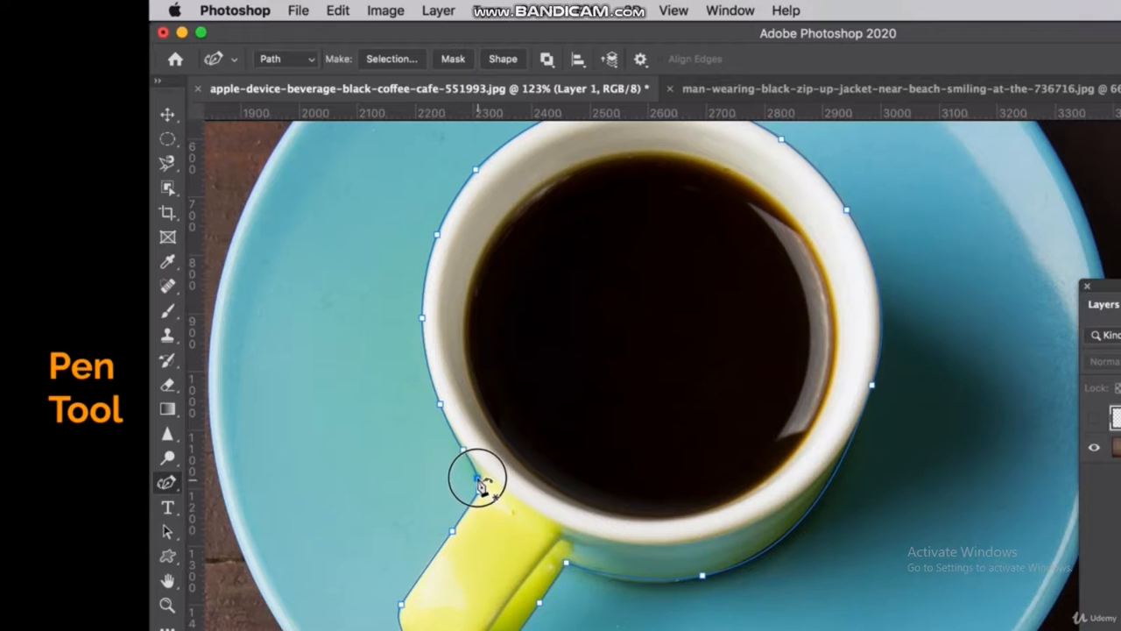
right_click(169, 487)
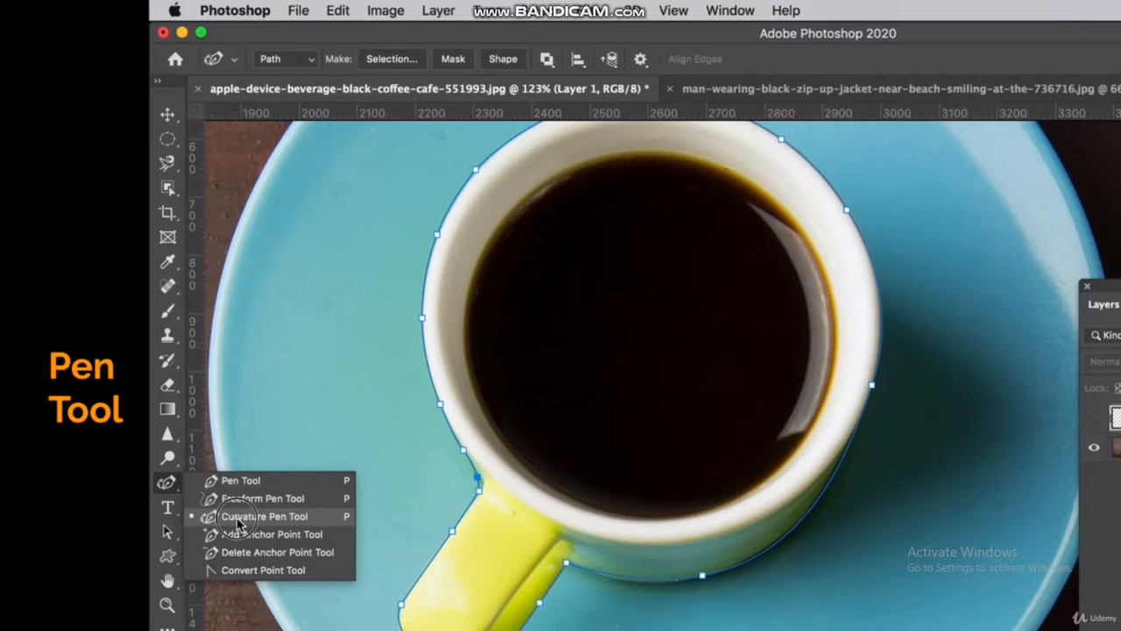
left_click(167, 485)
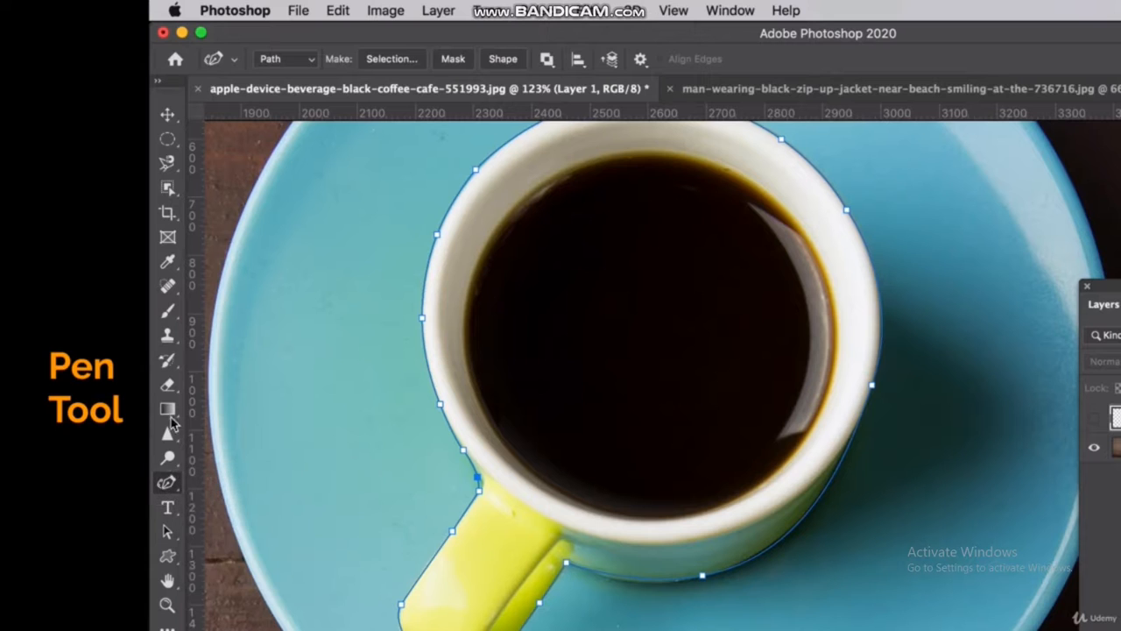
Switch to the Move Tool and detach the Paths list so it floats over the image beside the cup
key("v")
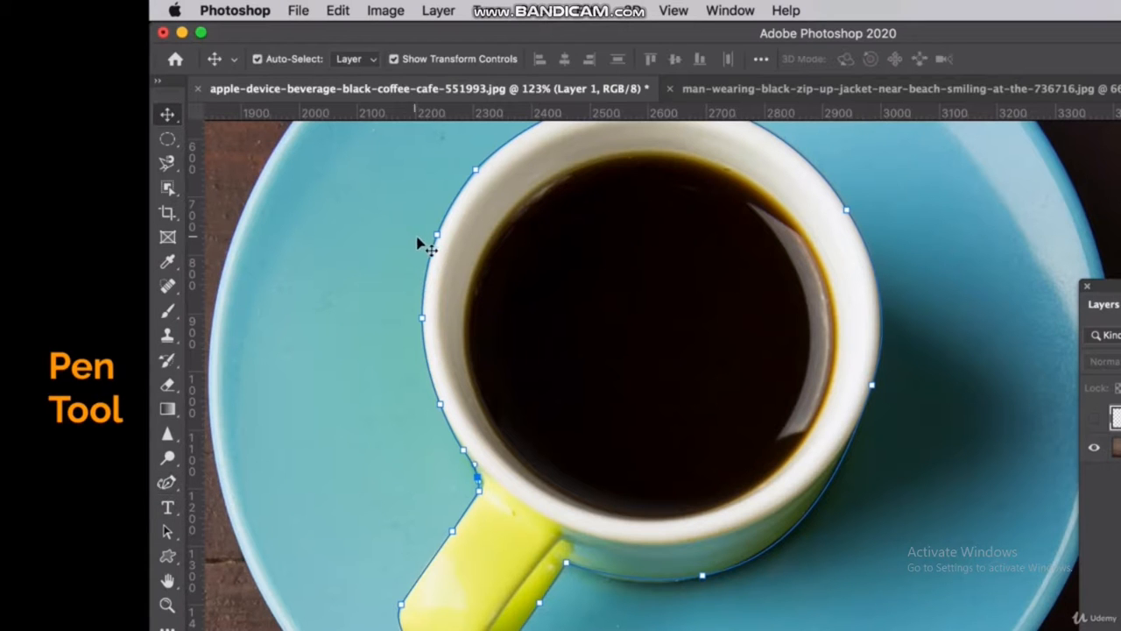
scroll(531, 473, "down", 3)
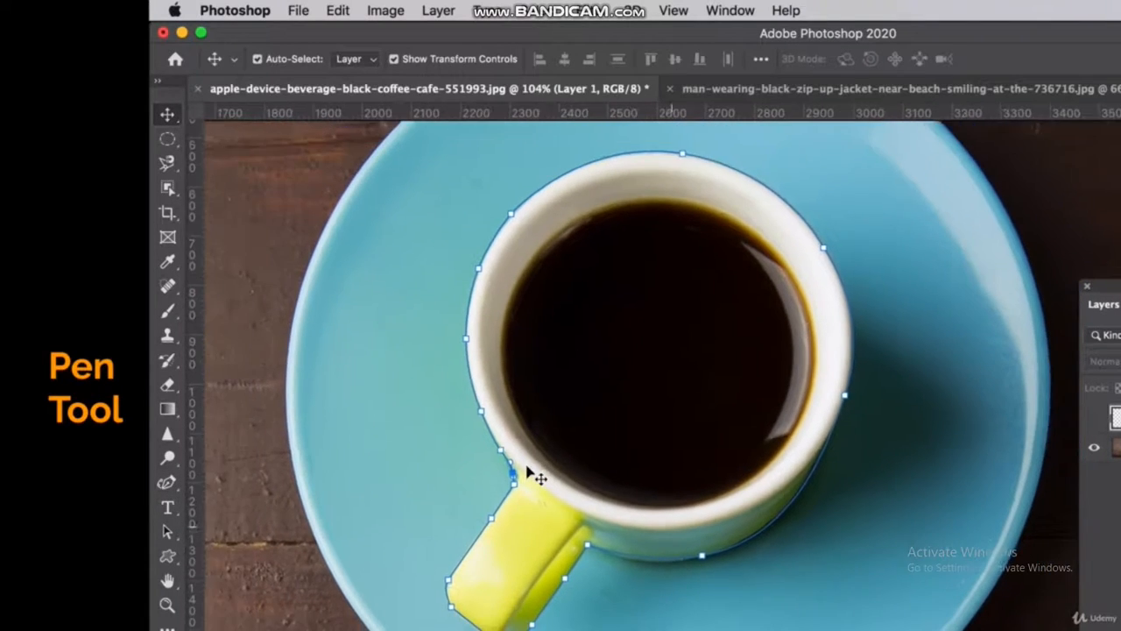
scroll(529, 471, "down", 2)
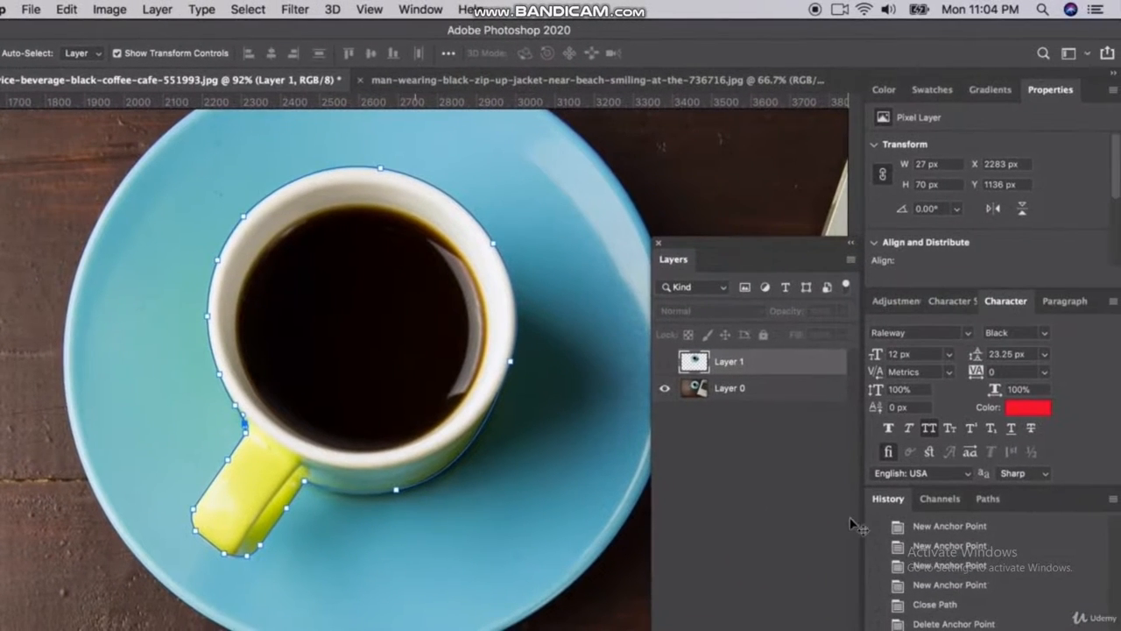
left_click(987, 499)
left_click_drag(989, 506, 68, 230)
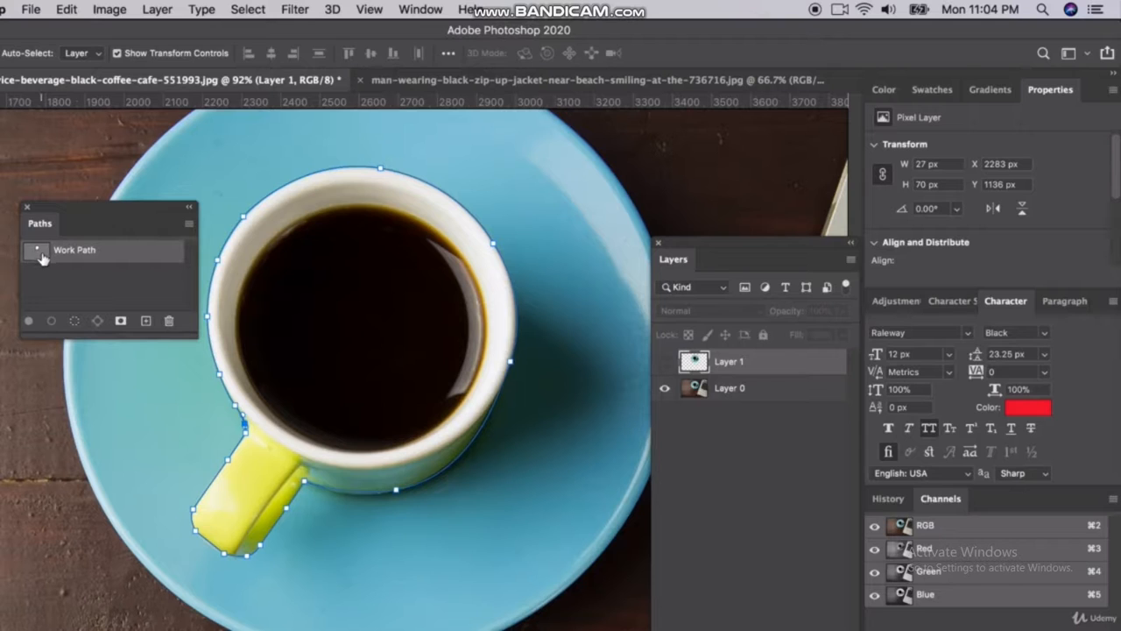
Convert the Work Path into a new anti-aliased selection with a feather radius of 0 pixels
right_click(113, 260)
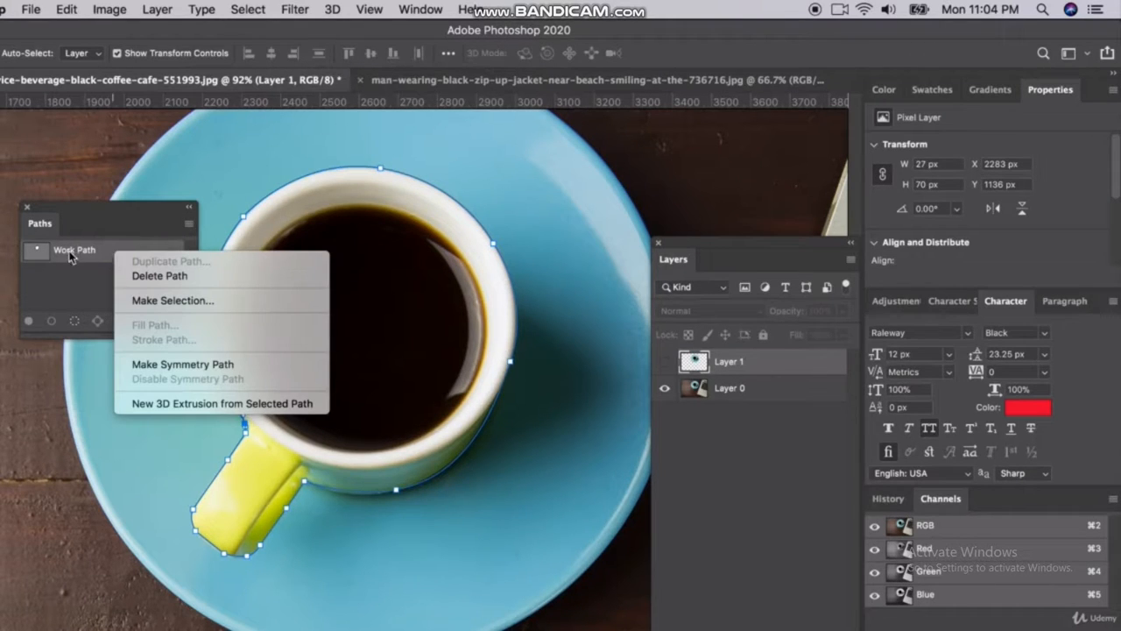
left_click(157, 304)
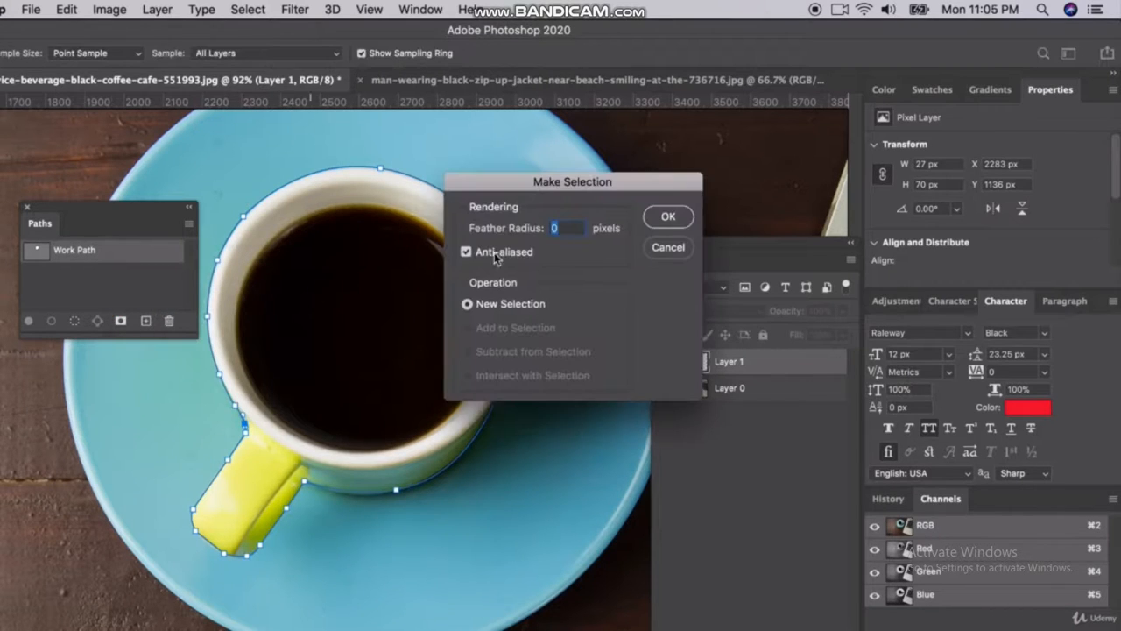
left_click(666, 219)
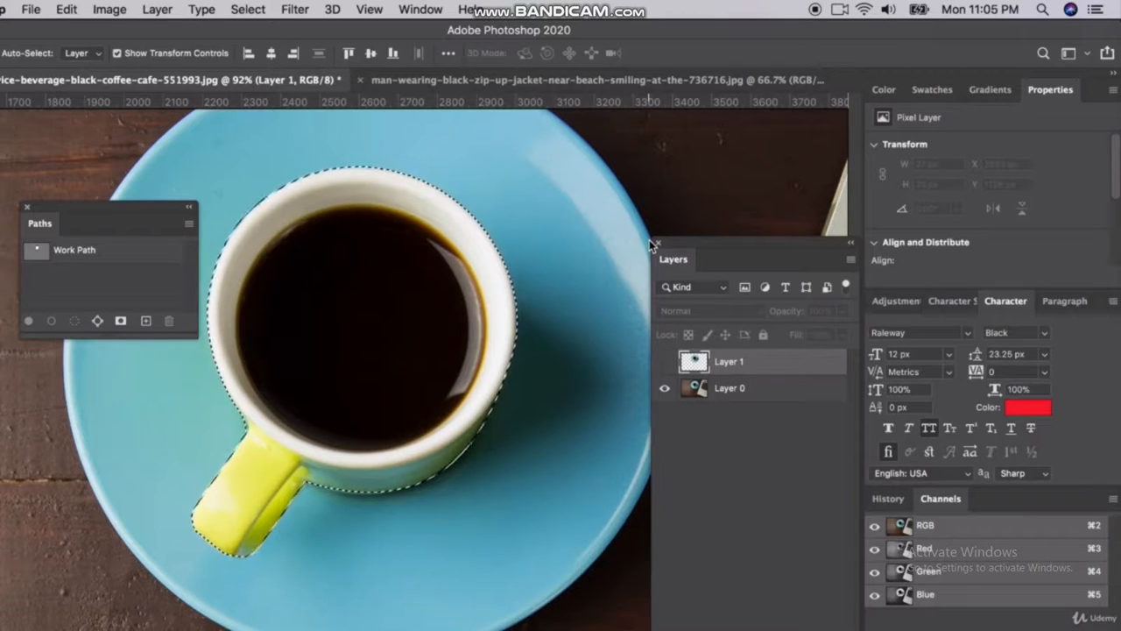
Copy the selected cup from Layer 0 onto a new layer and dock the Paths list back beside Channels
left_click(726, 389)
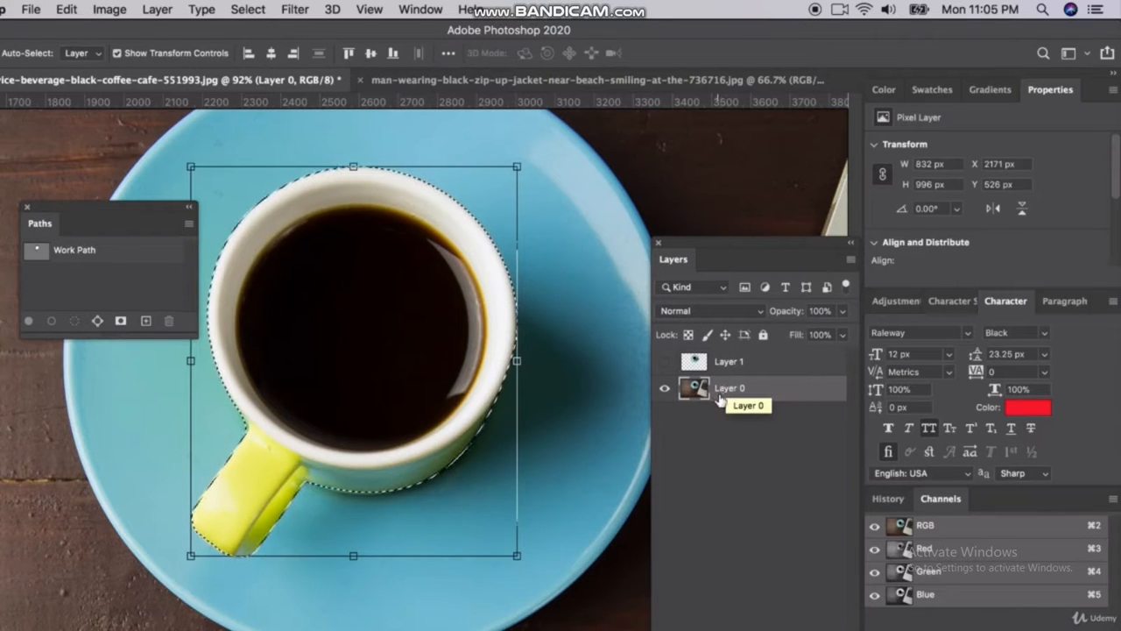
key("super+v")
left_click_drag(51, 215, 1005, 506)
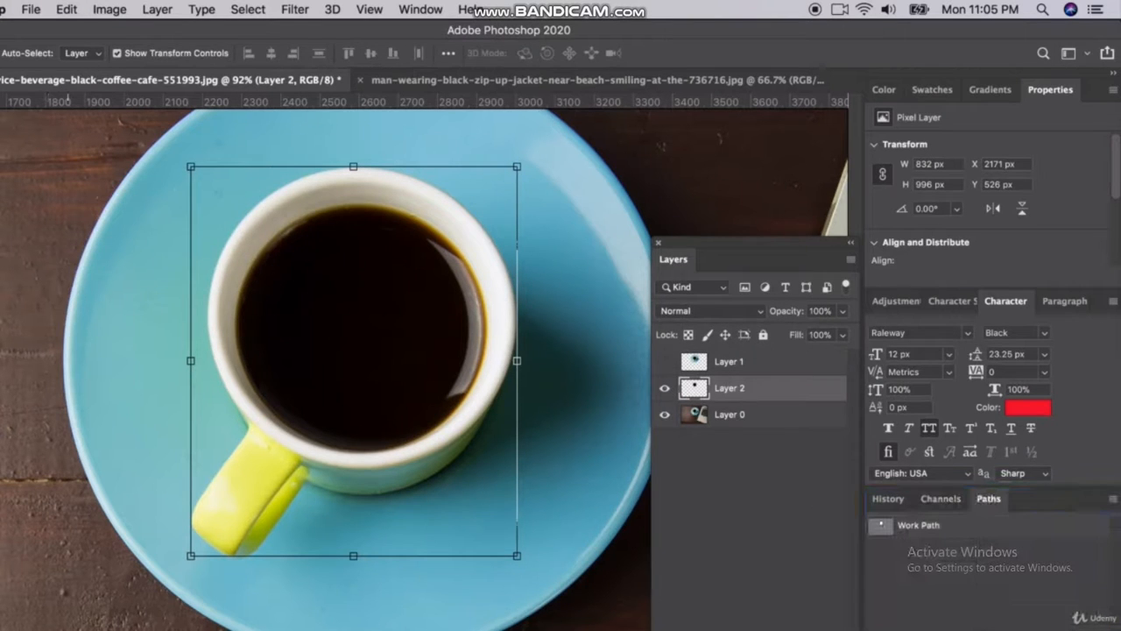
Move the copied cup off the saucer onto the bare wood near the photo's left edge, at about X 655 px, Y 1081 px
scroll(196, 395, "down", 5)
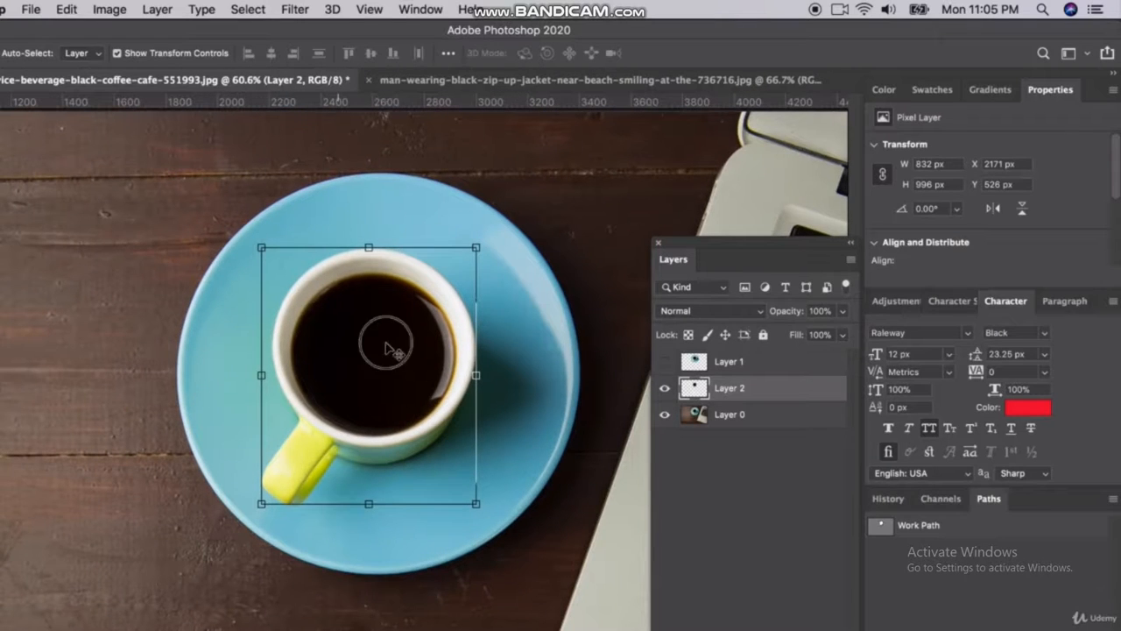
left_click_drag(385, 349, 114, 473)
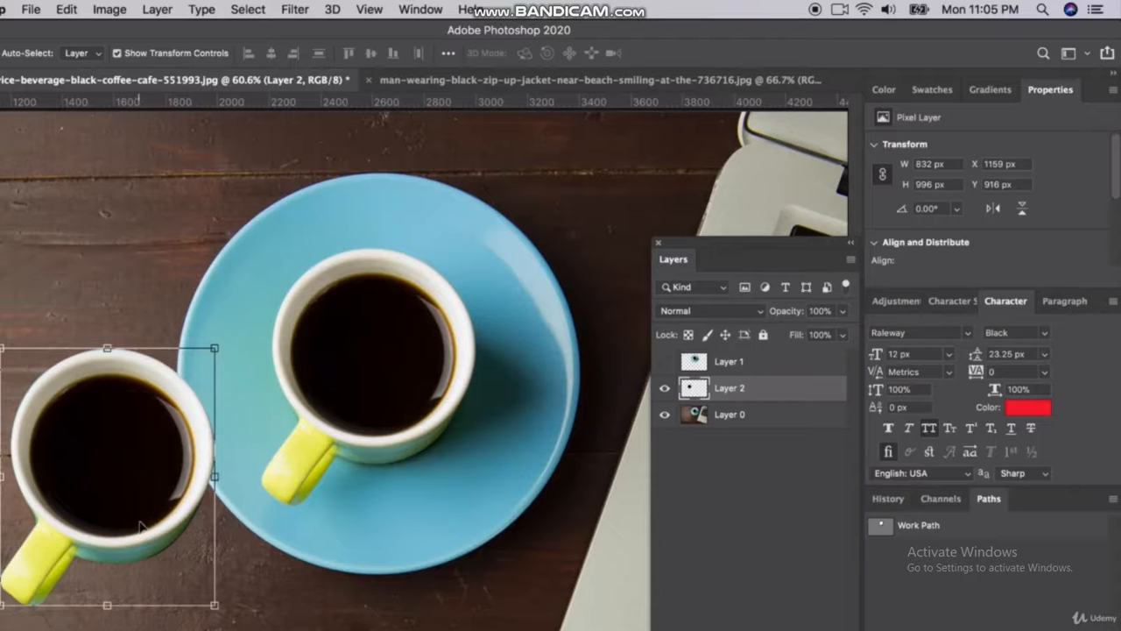
scroll(141, 525, "up", 3)
scroll(152, 501, "left", 5)
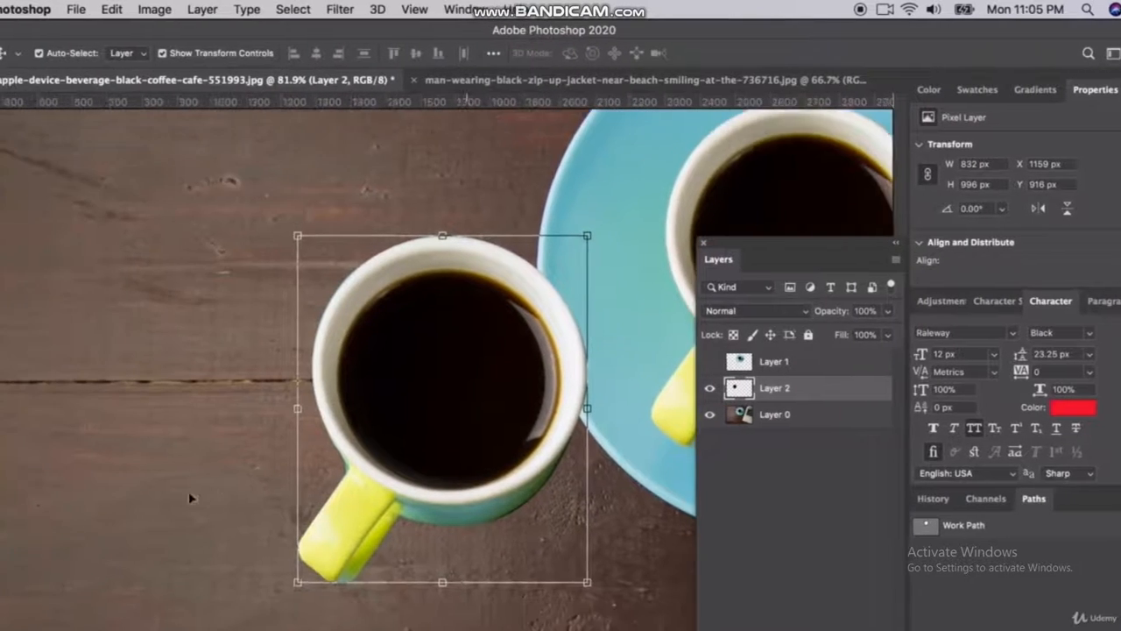
scroll(197, 496, "down", 1)
scroll(377, 404, "left", 5)
scroll(376, 404, "down", 2)
left_click(395, 399)
left_click_drag(666, 299, 488, 356)
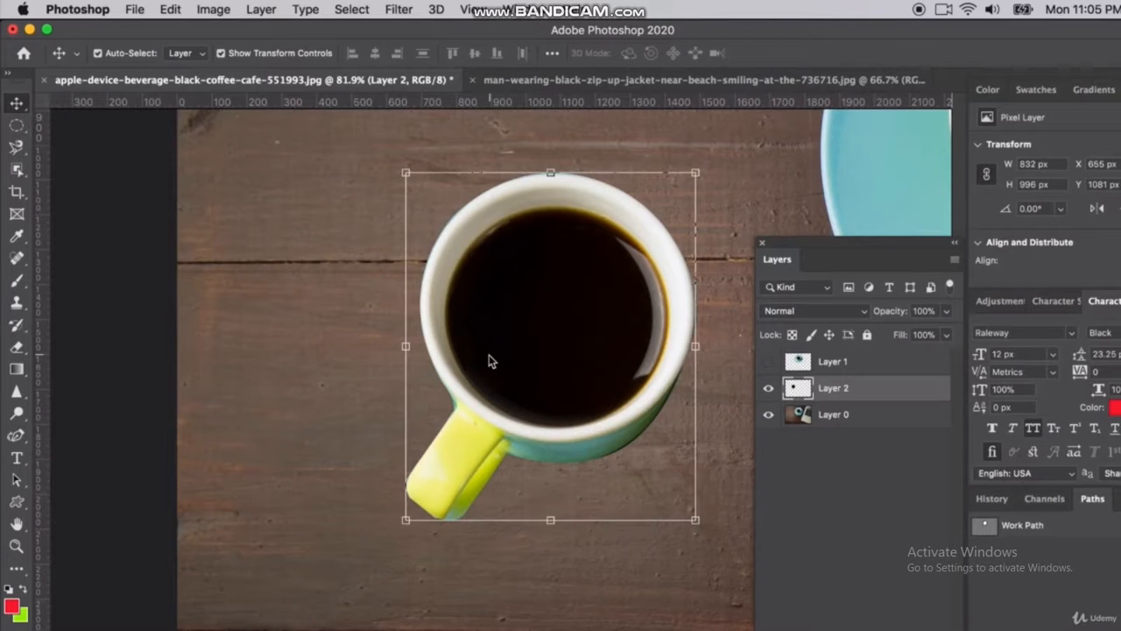
Draw a closed Pen Tool path around the leftover blue fringe between the copied cup's left rim and its handle
scroll(517, 438, "up", 3)
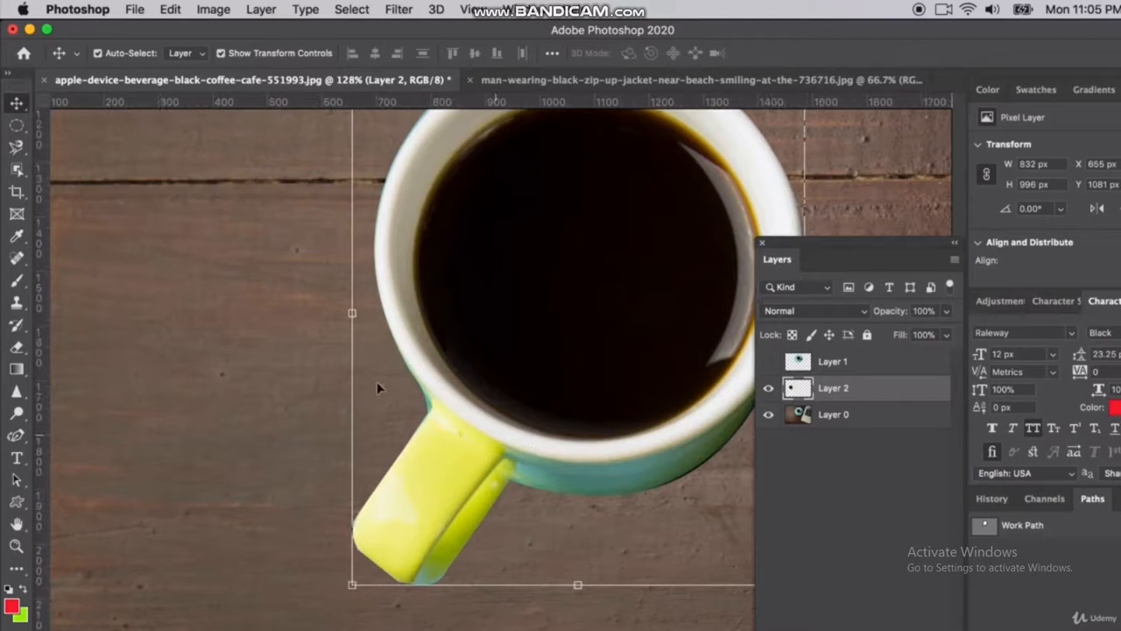
left_click_drag(17, 443, 83, 437)
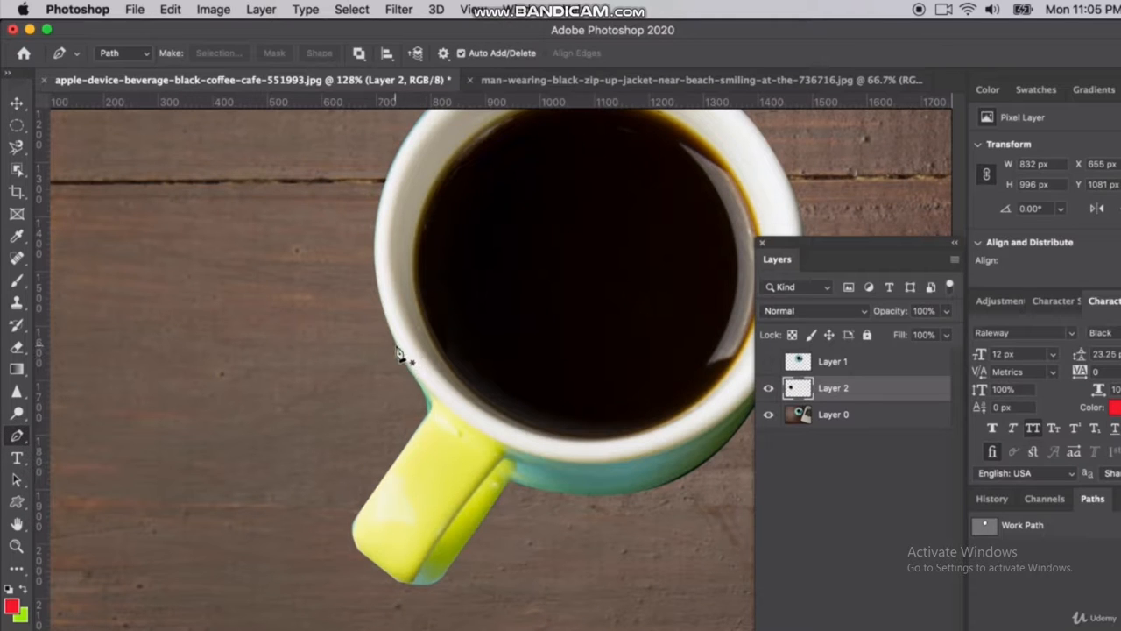
left_click(397, 349)
left_click_drag(428, 400, 352, 457)
key("super+z")
key("super+plus")
left_click(332, 444)
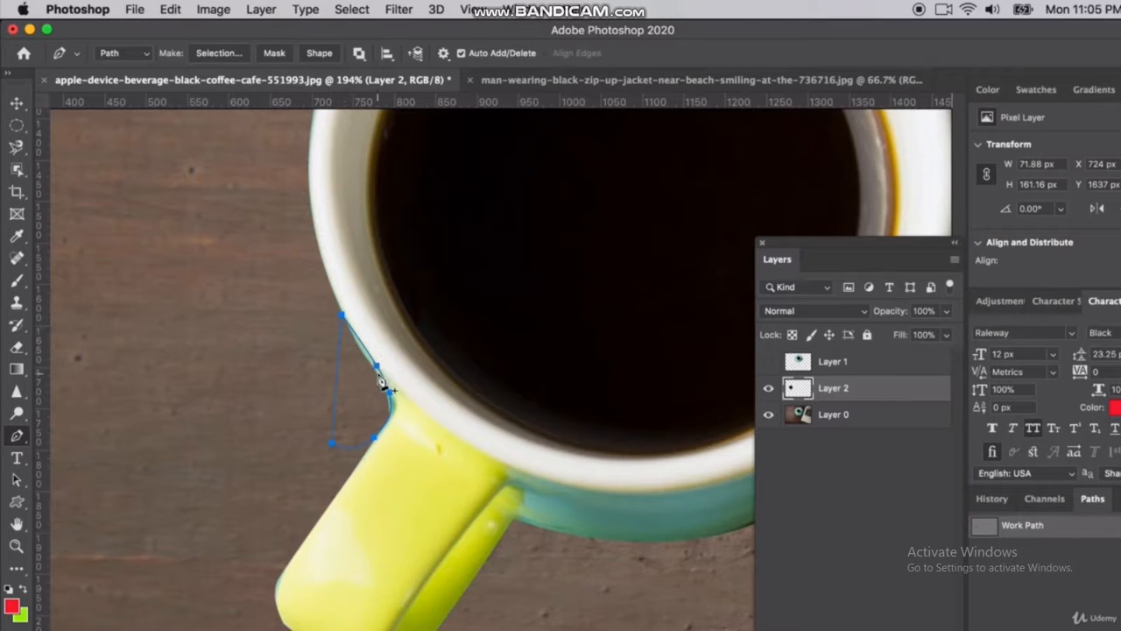
Convert the fringe path into a new anti-aliased selection with a feather radius of 0 pixels
right_click(376, 367)
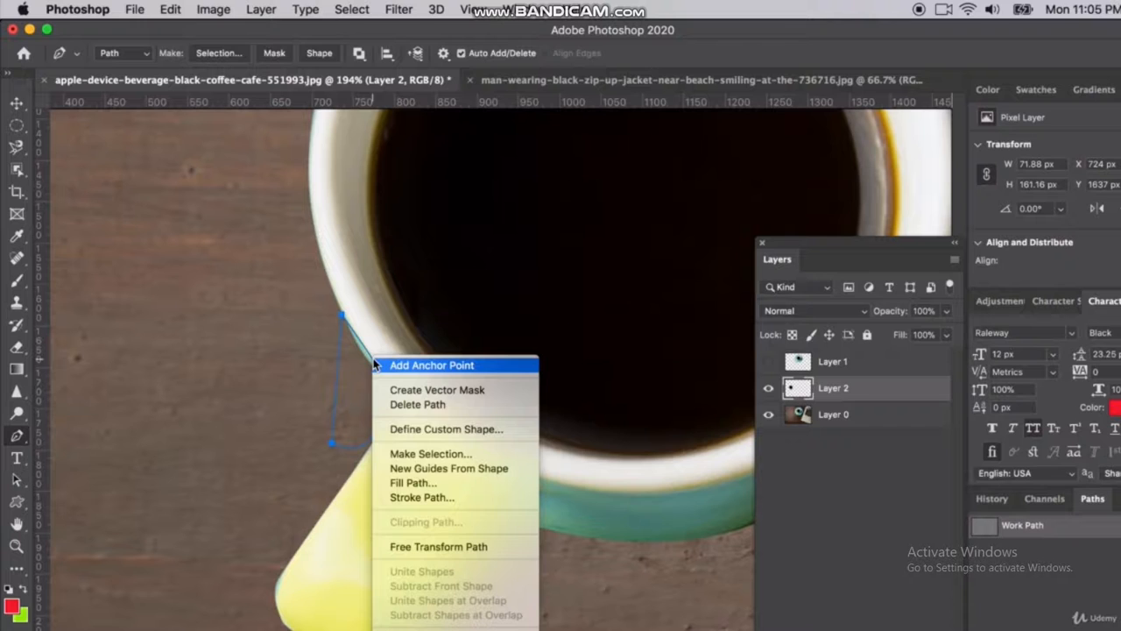
left_click(444, 455)
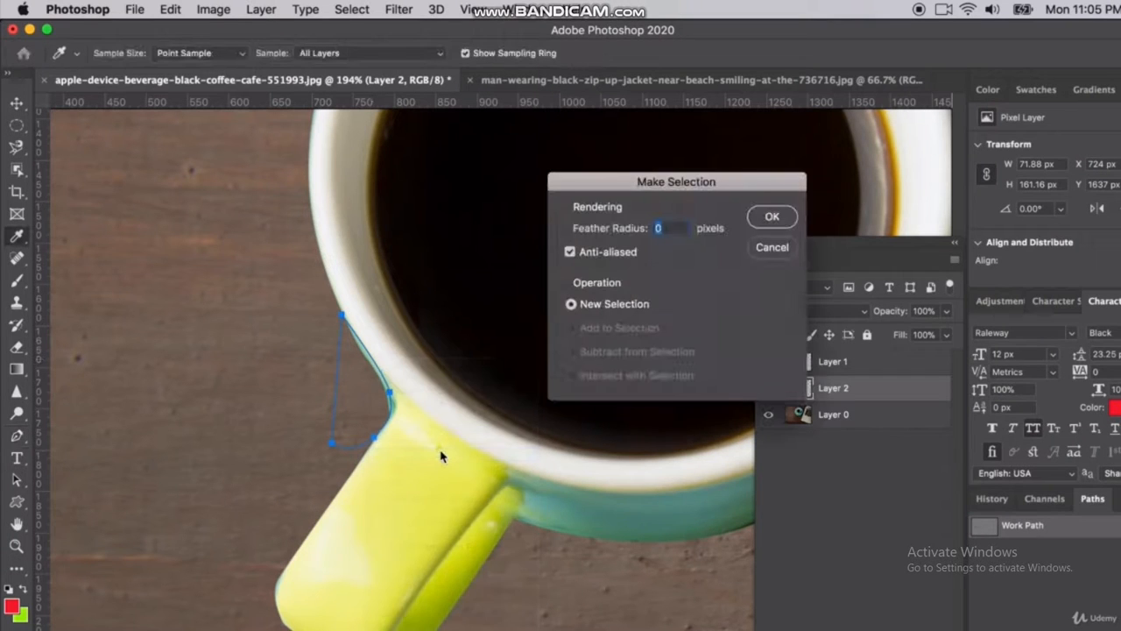
left_click(770, 218)
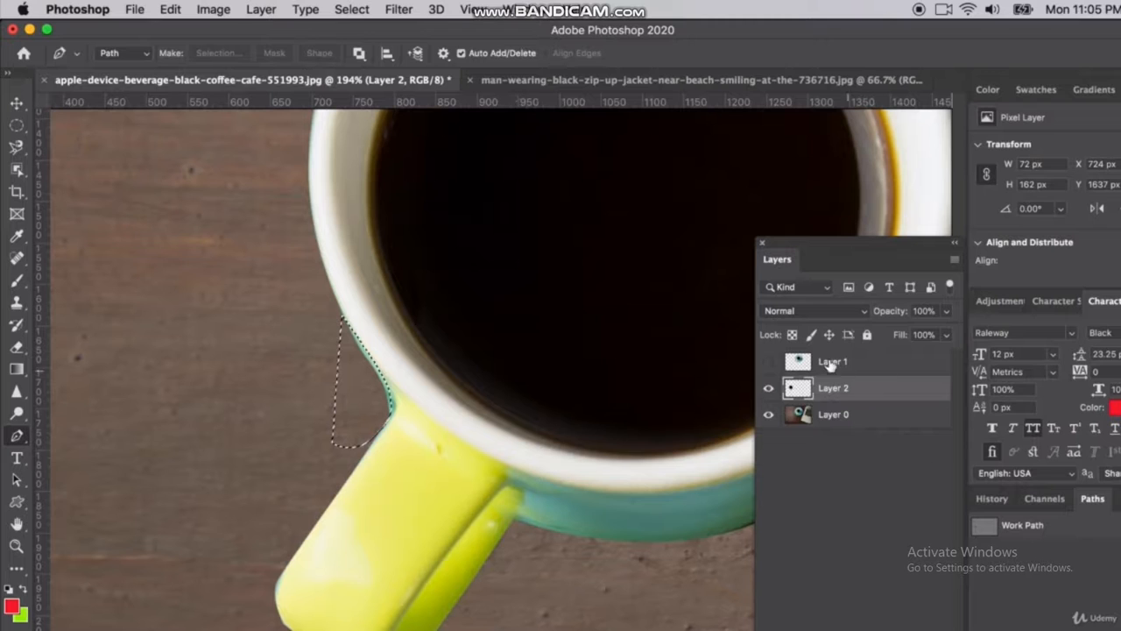
Delete the selected blue fringe from Layer 2 and deselect using the Elliptical Marquee Tool
left_click(769, 390)
left_click(769, 389)
left_click(18, 125)
left_click(313, 372)
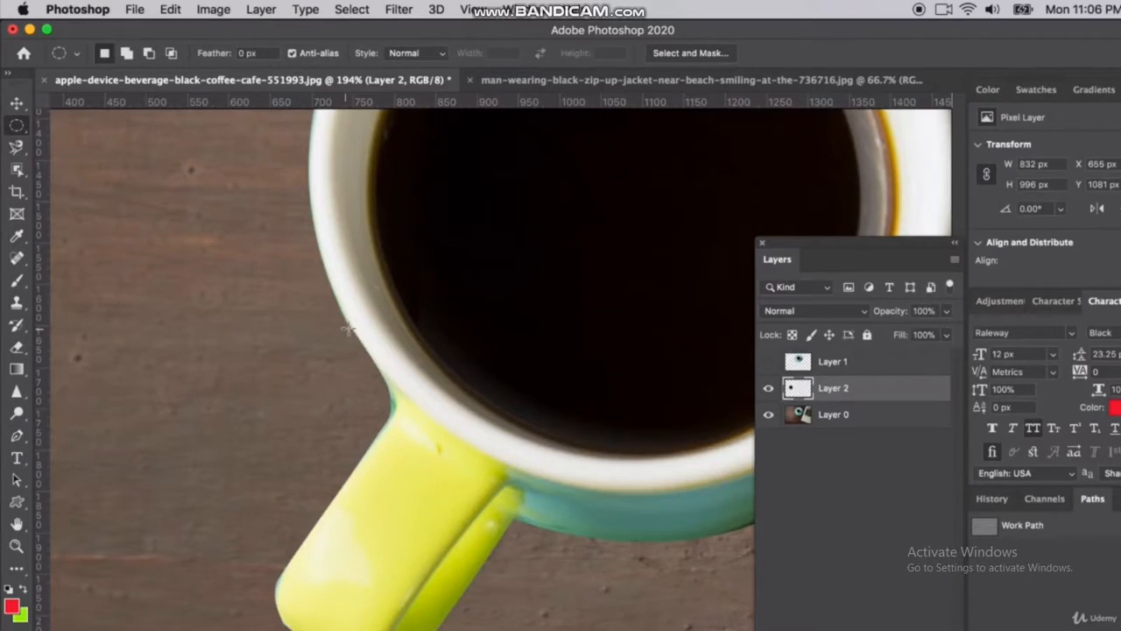